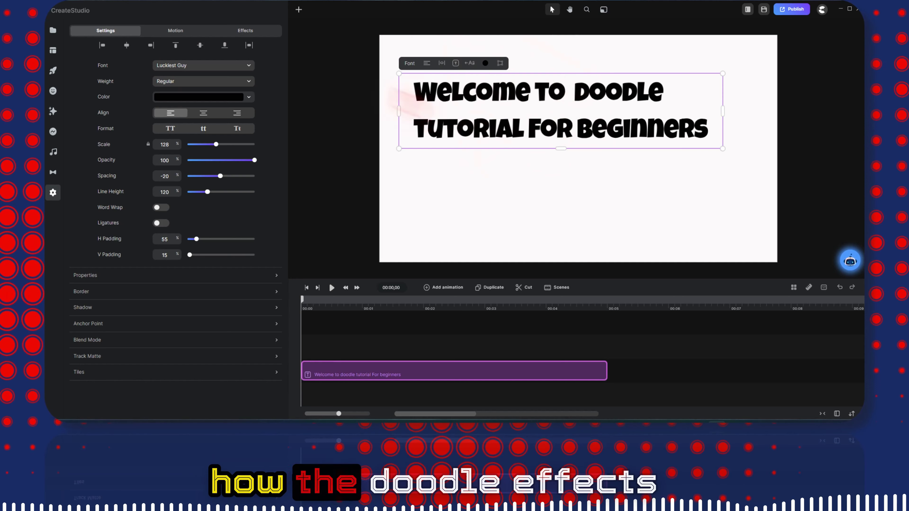
Step: Move the title text slightly lower on the canvas and apply the Doodle effect to it
left_click_drag(481, 134, 480, 168)
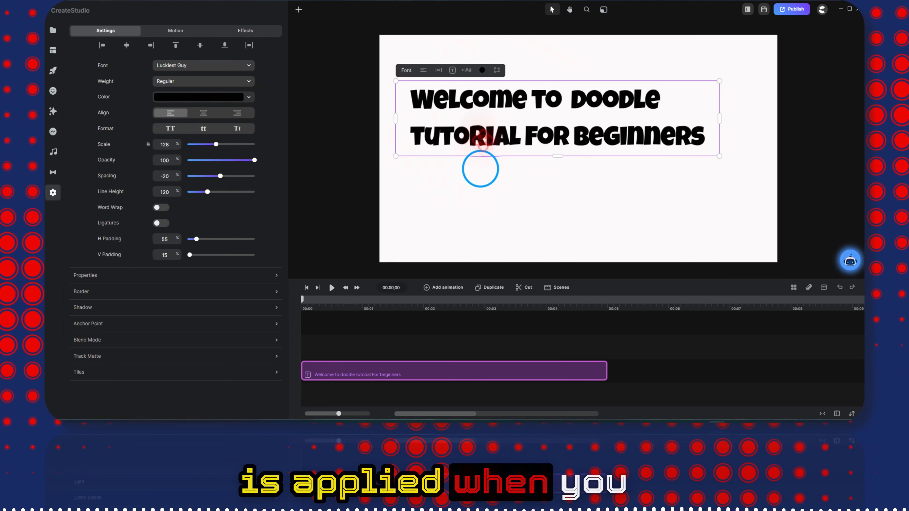
left_click(481, 170)
left_click(466, 147)
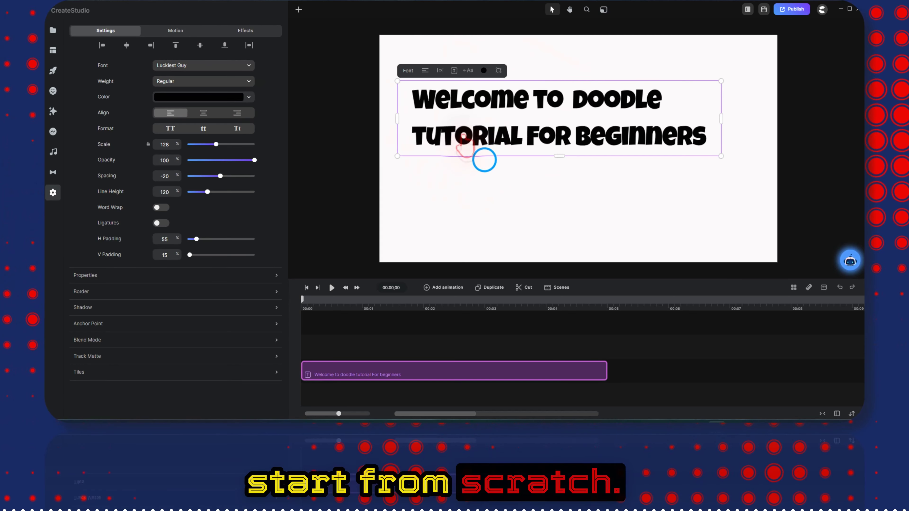
left_click(53, 112)
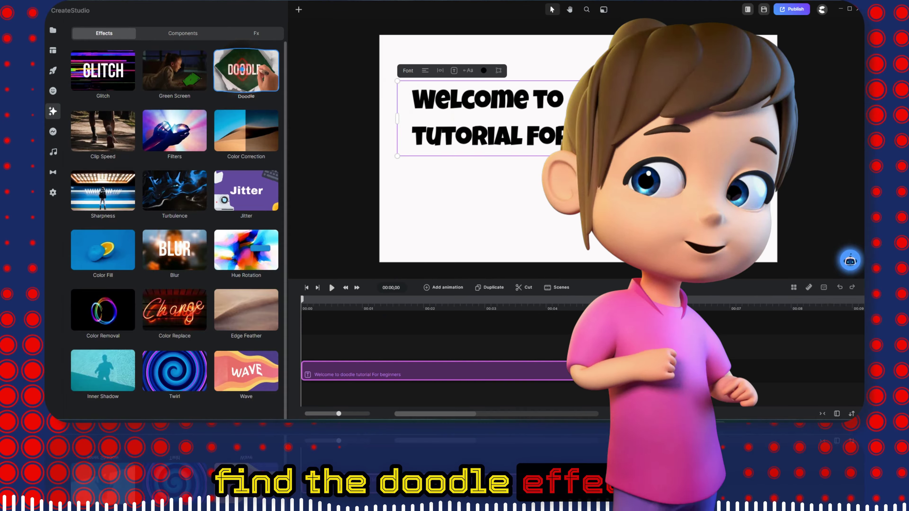
left_click_drag(247, 70, 496, 113)
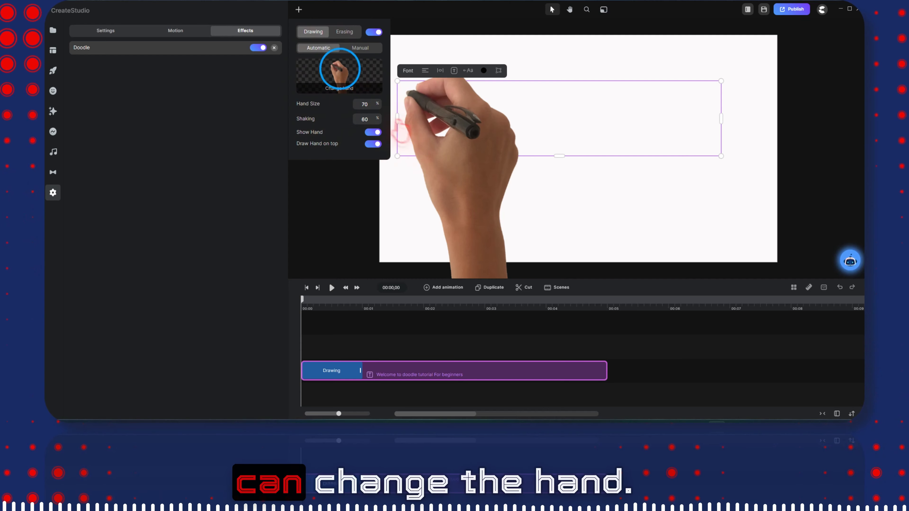
Step: Try cartoon hands holding pencils for the drawing effect and return to the realistic hand with the black pen
left_click(339, 84)
scroll(326, 80, "down", 3)
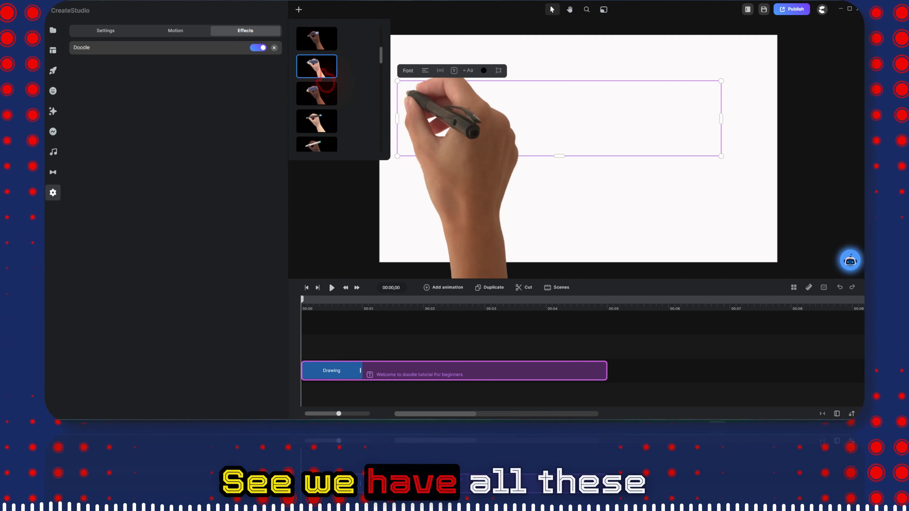
left_click(315, 77)
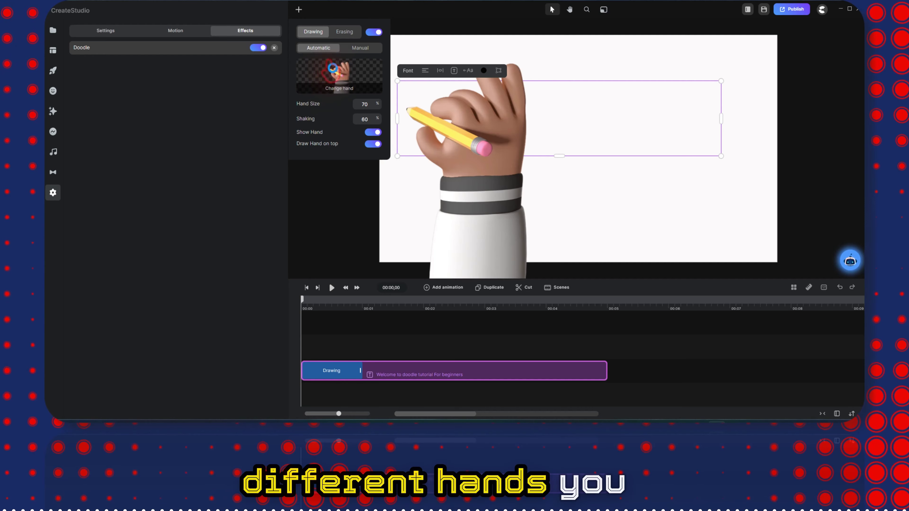
left_click(332, 70)
scroll(323, 119, "down", 2)
left_click(323, 117)
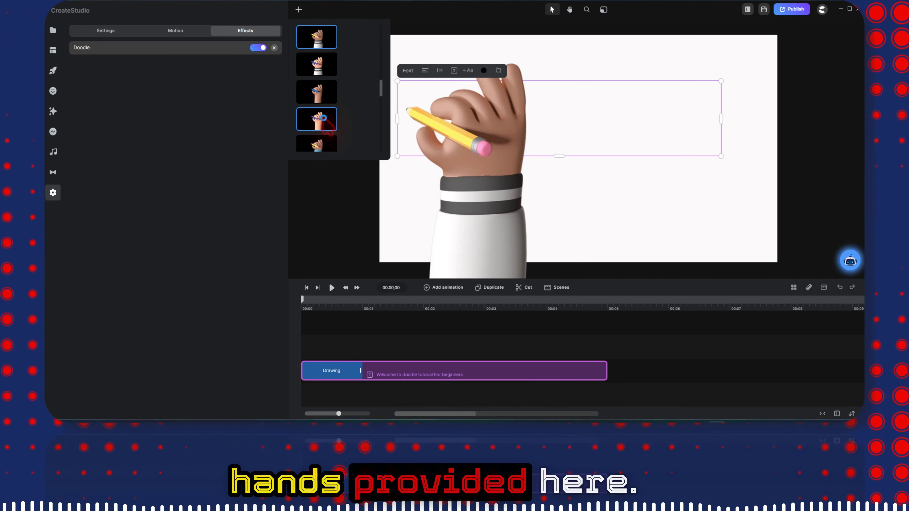
left_click(340, 89)
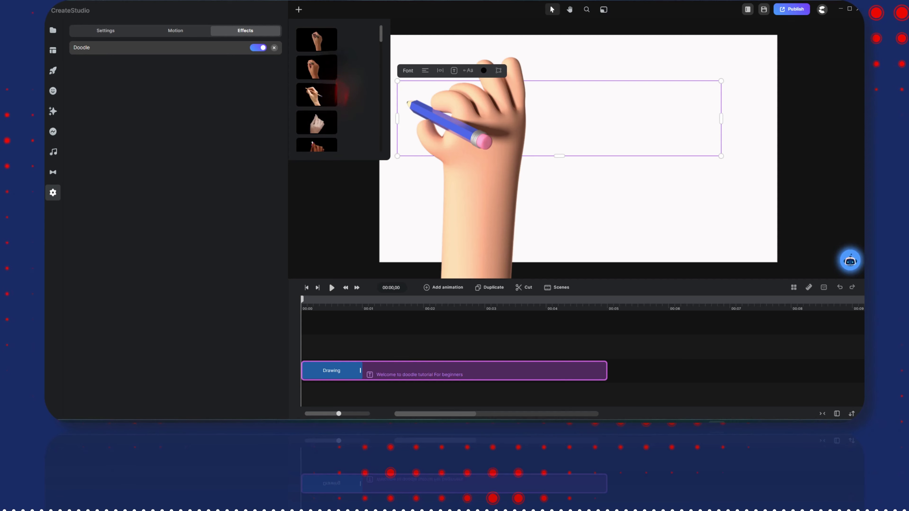
left_click(319, 40)
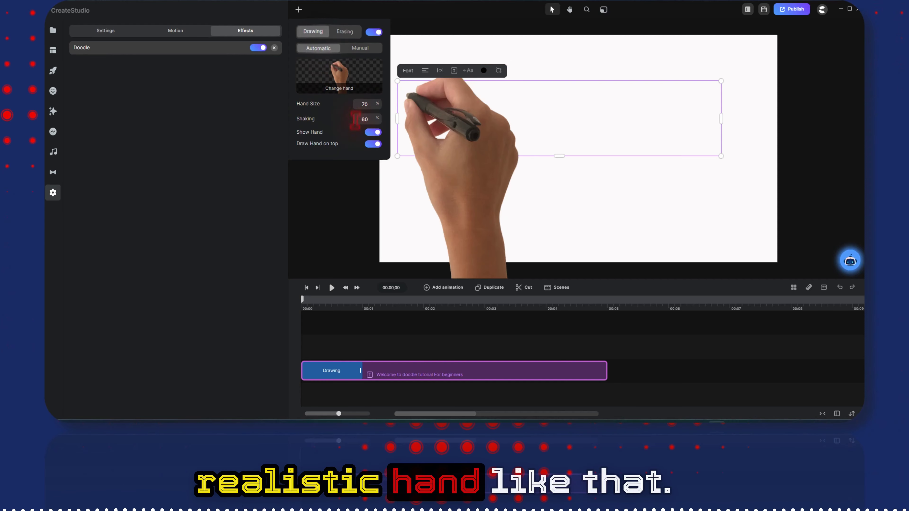
Step: Set the drawing hand's size to 48% and toggle Show Hand off and back on
left_click(373, 104)
type("48")
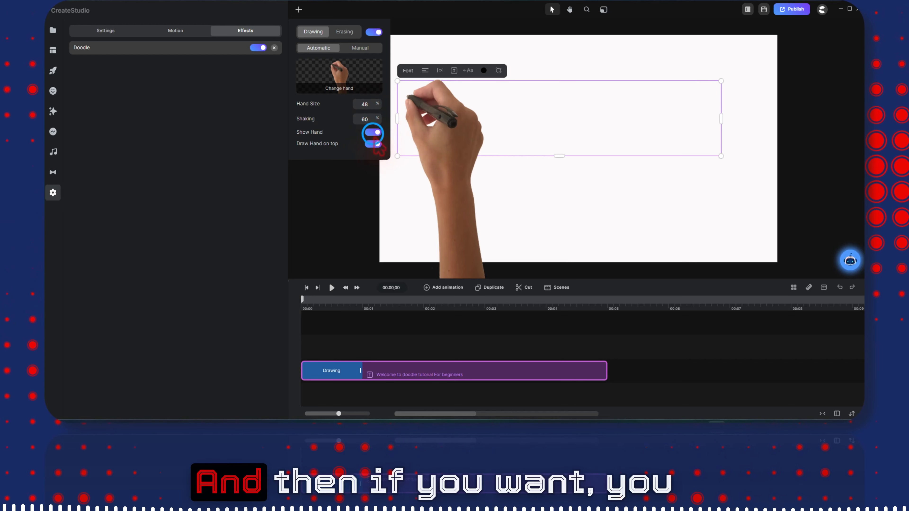
left_click(373, 133)
left_click(373, 133)
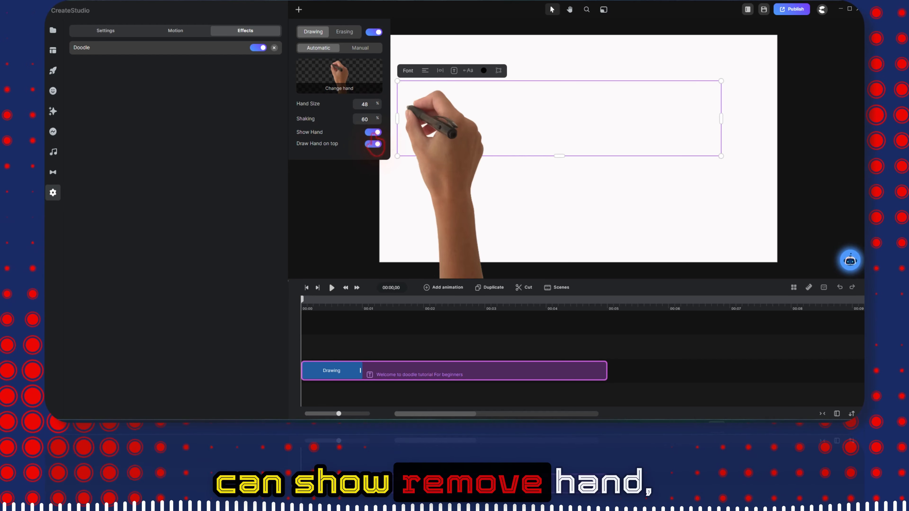
Step: Compare the drawing hand with Draw Hand on top enabled and disabled, leaving the option off
left_click(372, 144)
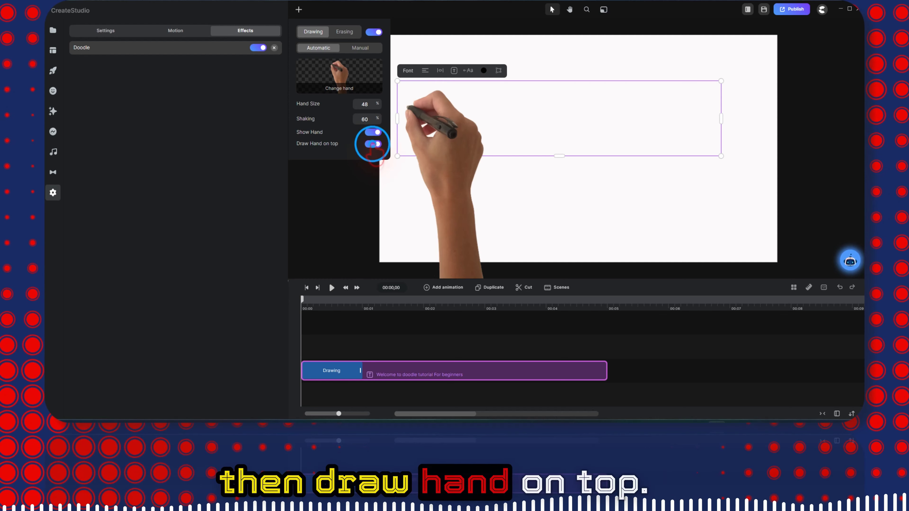
left_click(372, 144)
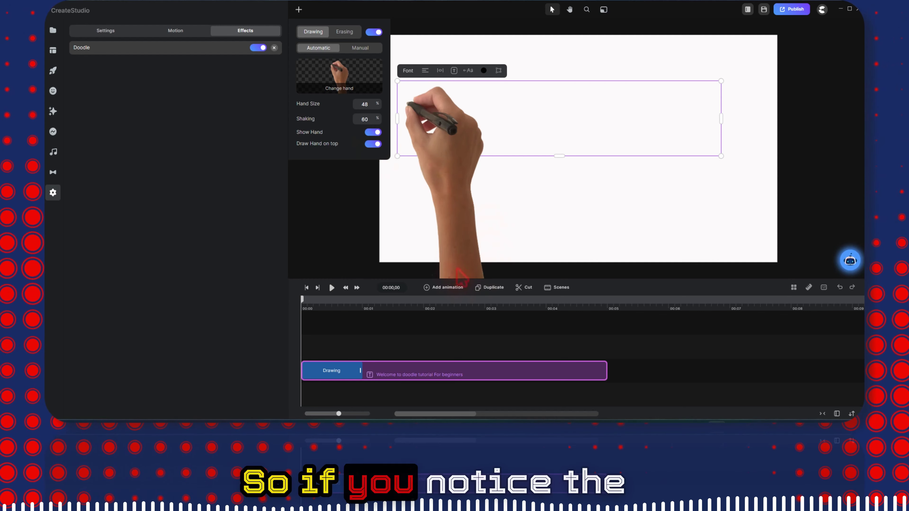
left_click(374, 144)
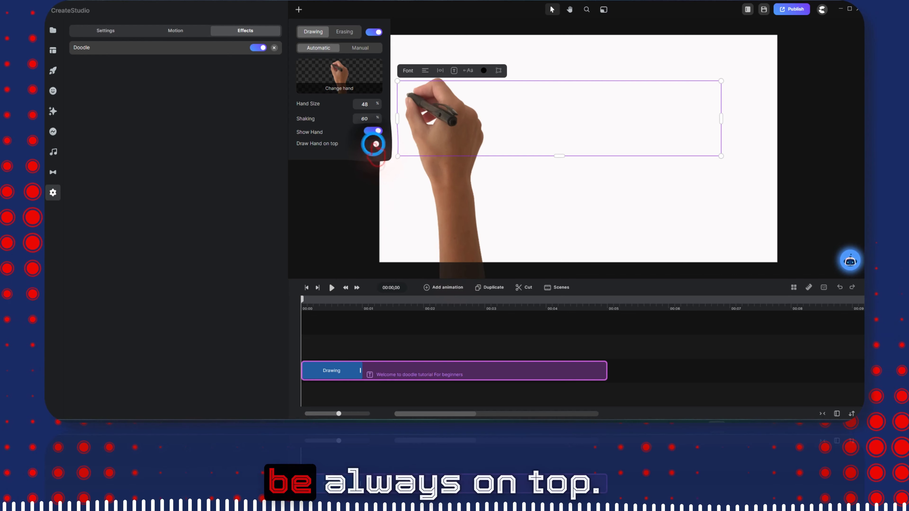
left_click(374, 144)
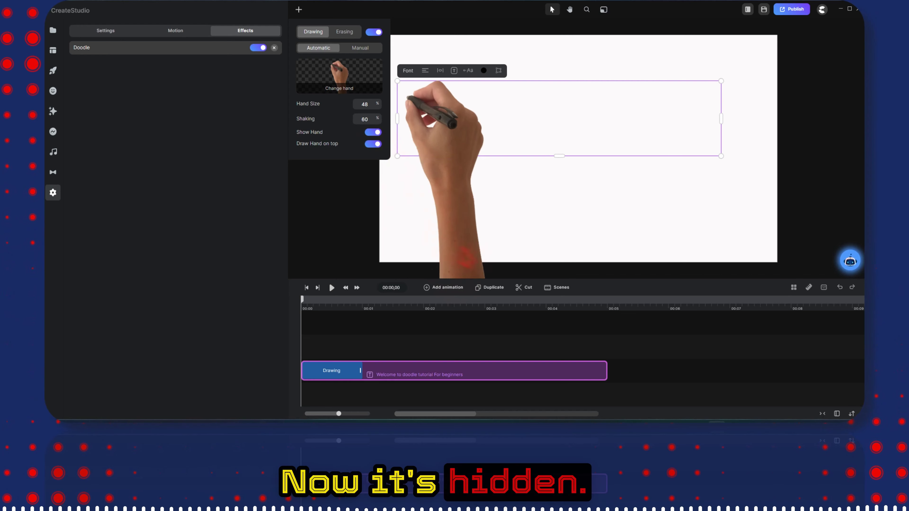
left_click(371, 145)
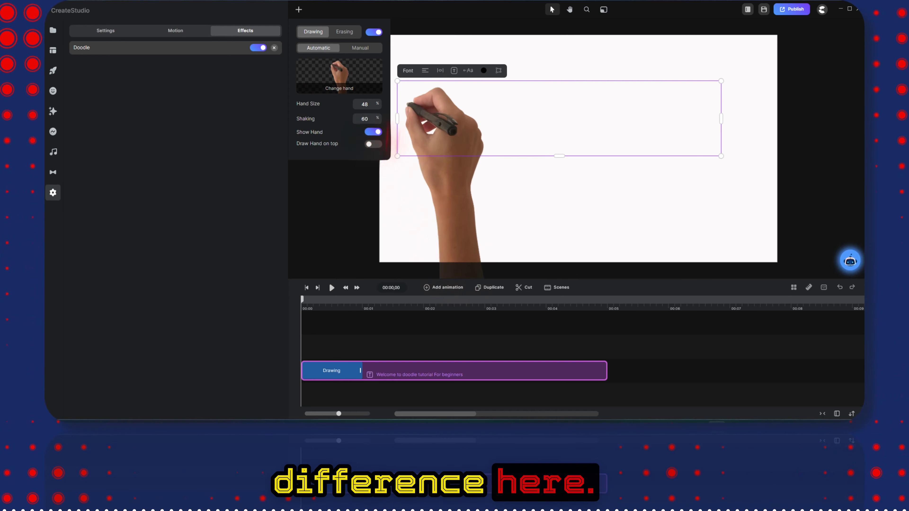
Step: Try editing the doodle path in Manual mode, shifting one point and removing another above the first text line, and return to Automatic
left_click(359, 47)
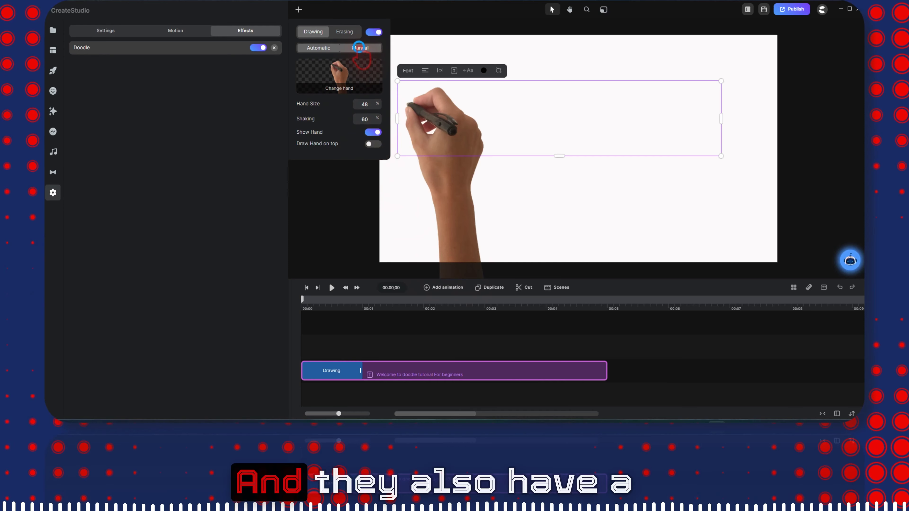
left_click(362, 104)
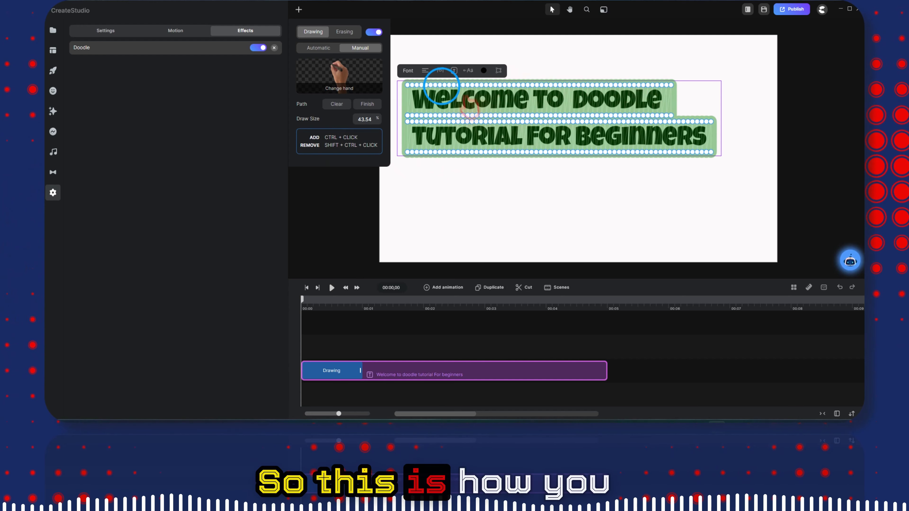
left_click_drag(442, 86, 437, 83)
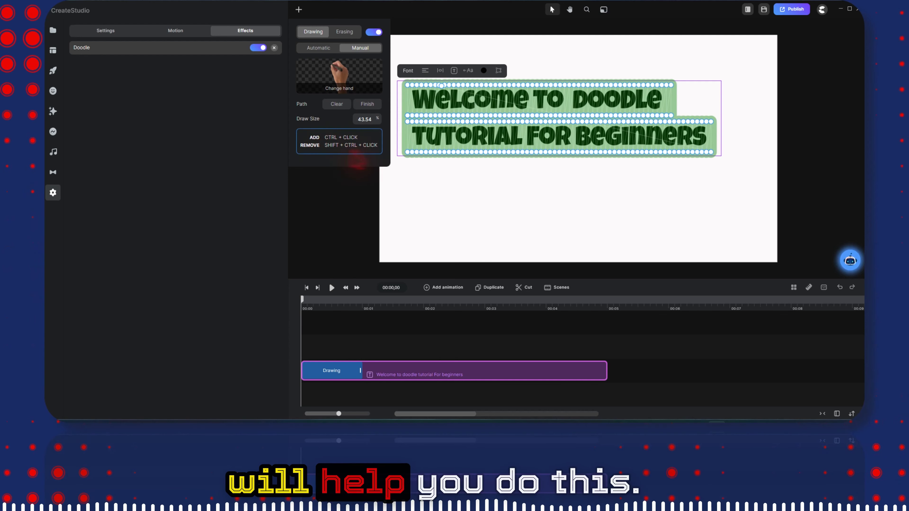
left_click(672, 85, "ctrl")
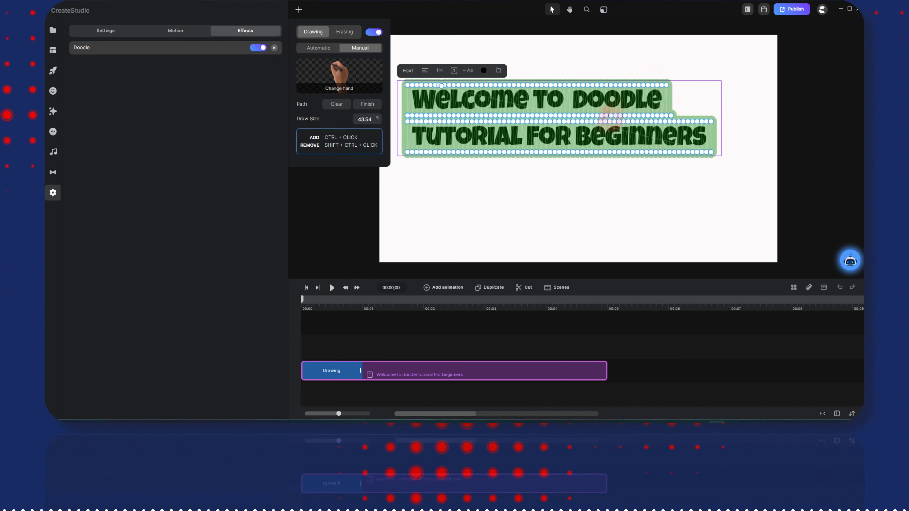
scroll(545, 123, "up", 5)
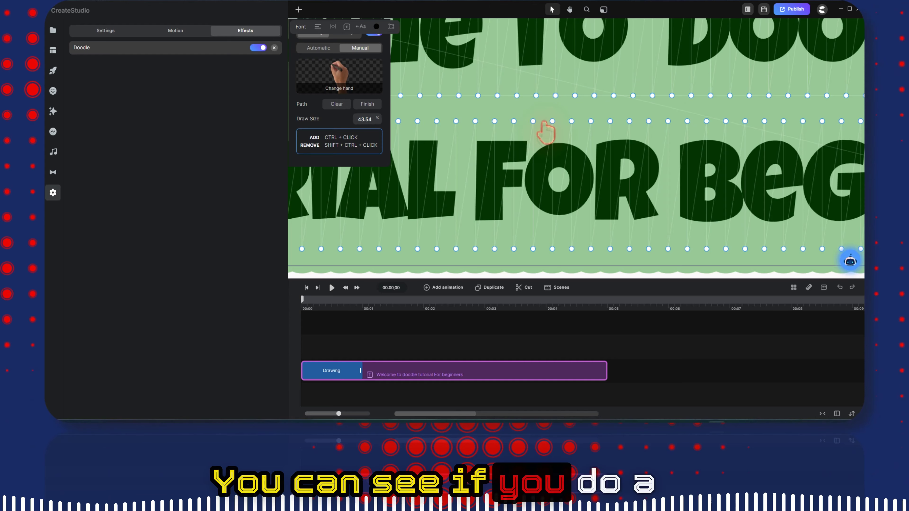
scroll(545, 129, "down", 4)
scroll(545, 133, "up", 4)
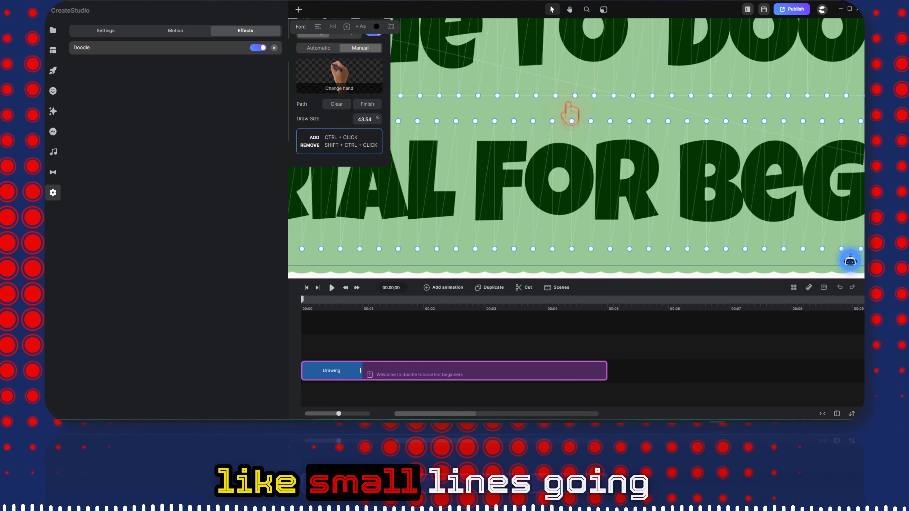
scroll(582, 92, "down", 5)
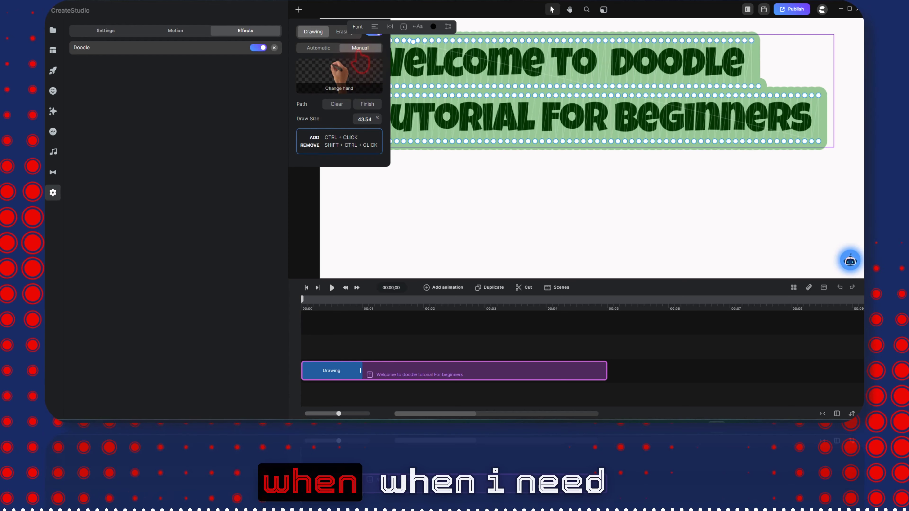
left_click(318, 48)
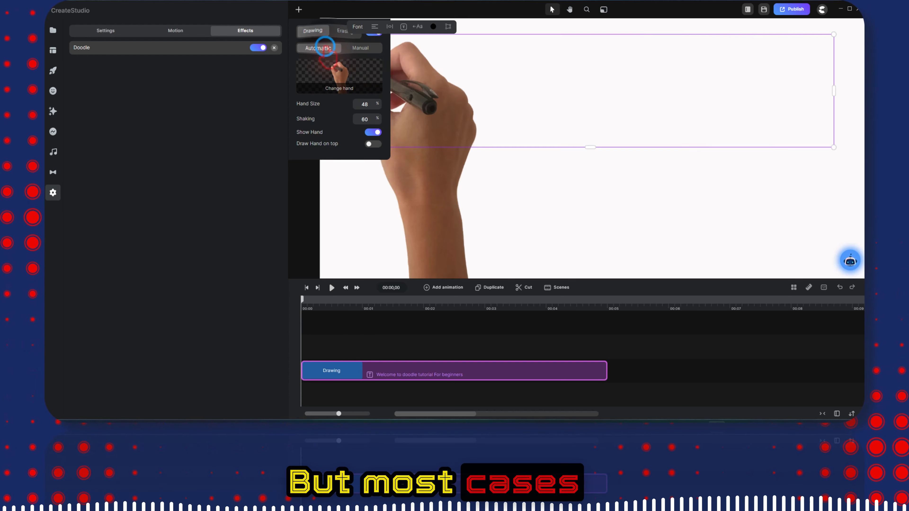
Step: Play back the title's doodle animation to check how fast the text is drawn
left_click(585, 174)
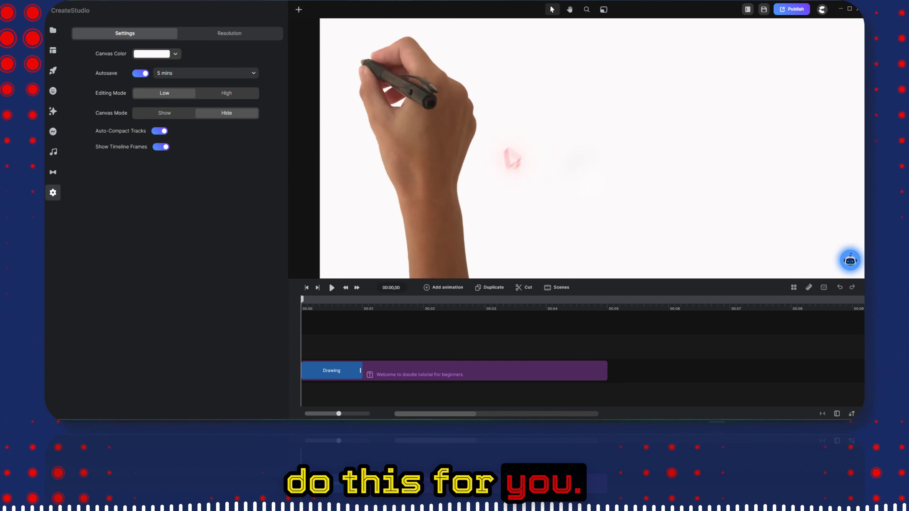
left_click(331, 288)
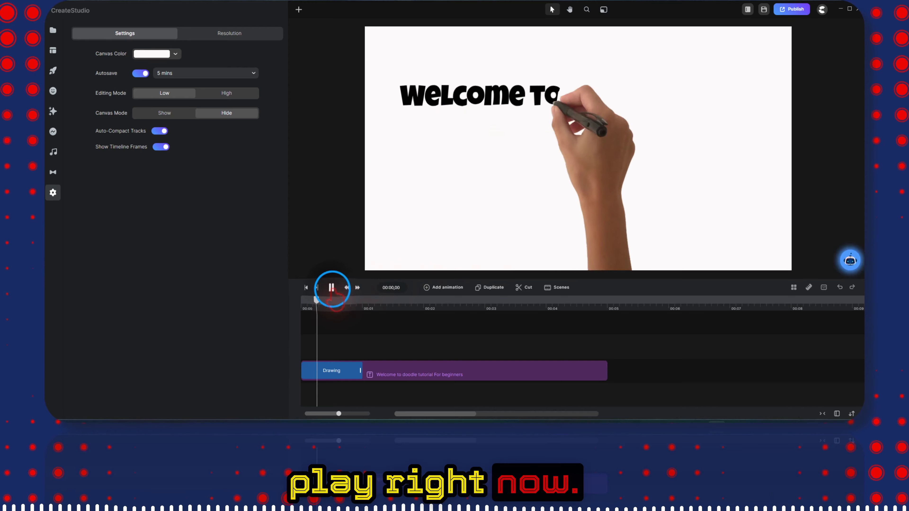
left_click(482, 134)
left_click(482, 136)
triple_click(430, 91)
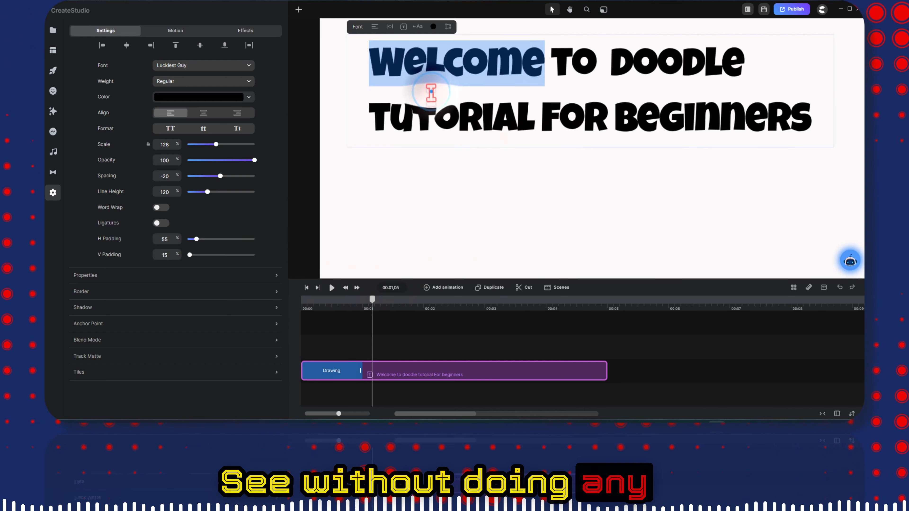
left_click(526, 113)
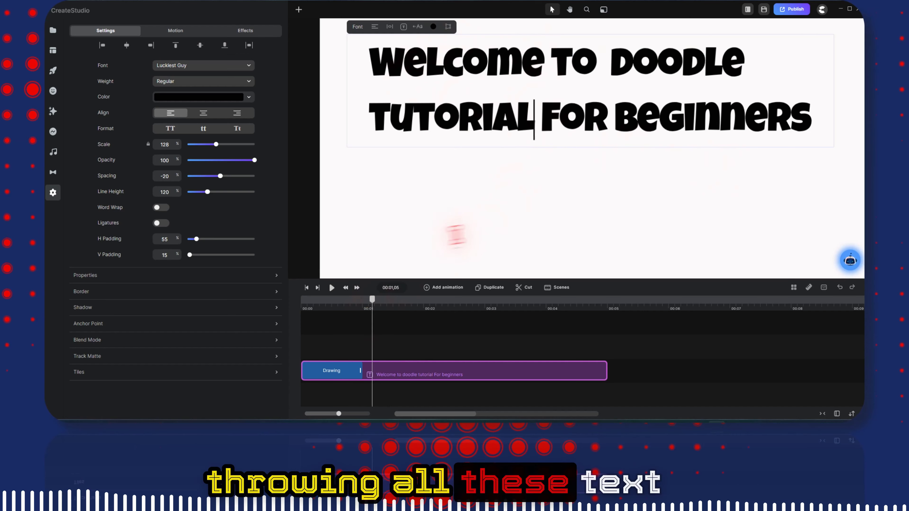
Step: Lengthen the text clip's Drawing segment to about 3.4 seconds and play the animation from the start
left_click(361, 370)
left_click_drag(360, 371, 509, 371)
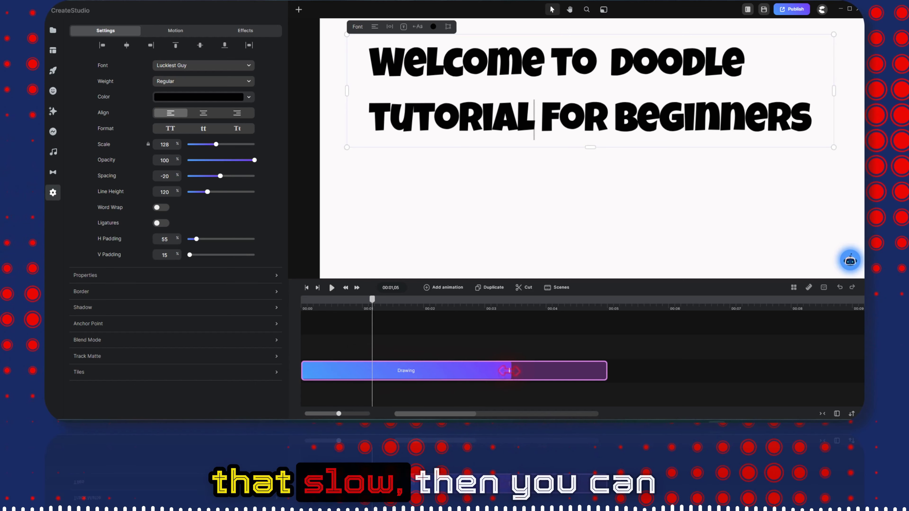
left_click(373, 298)
left_click_drag(372, 298, 303, 299)
left_click(331, 288)
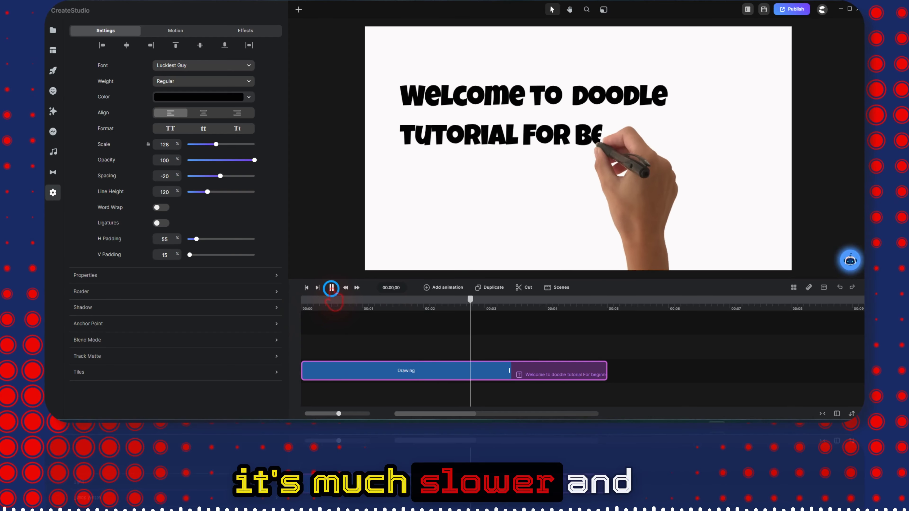
left_click(331, 288)
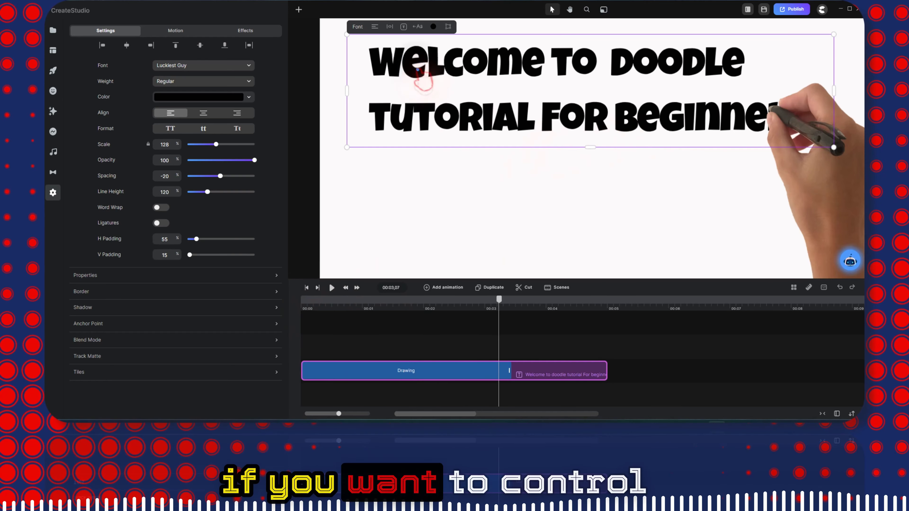
Step: Return the playhead to the start and set the Doodle effect's Shaking to 50%, reducing it to 15%
left_click(498, 300)
left_click_drag(499, 300, 303, 300)
left_click(416, 89)
left_click(245, 30)
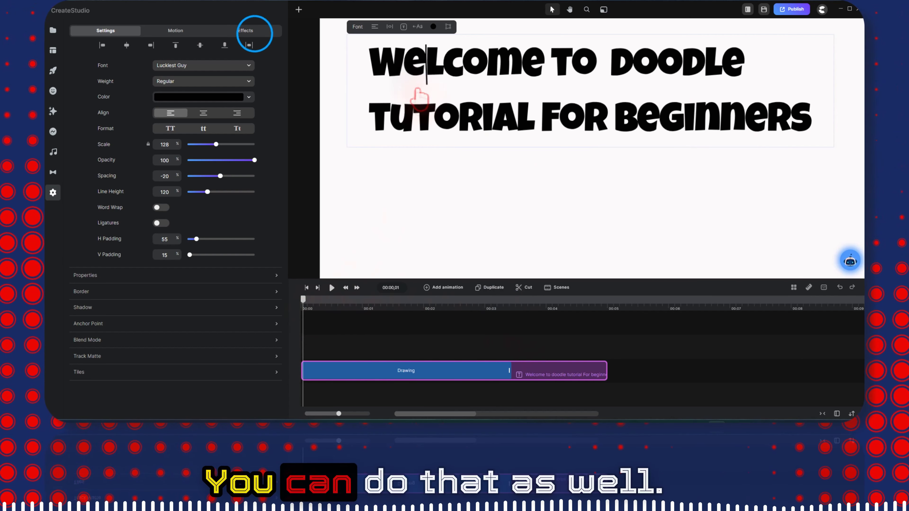
left_click(200, 53)
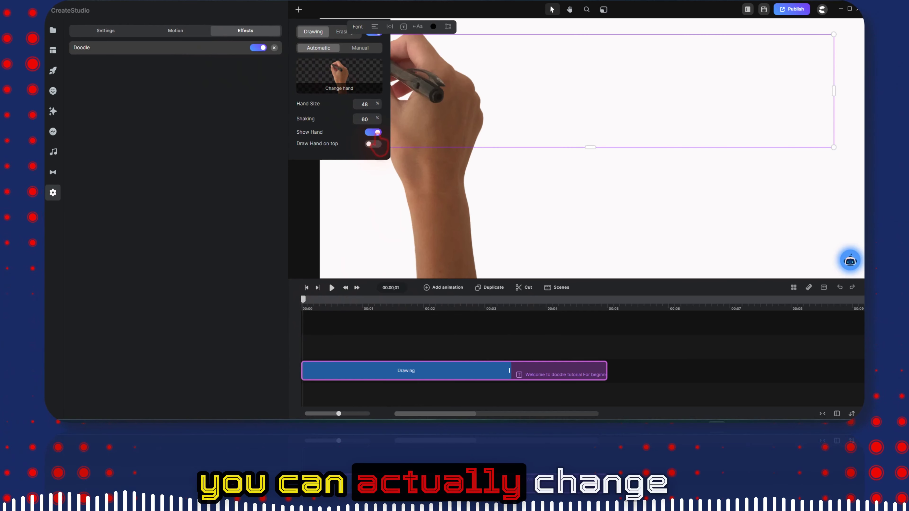
double_click(369, 119)
type("50")
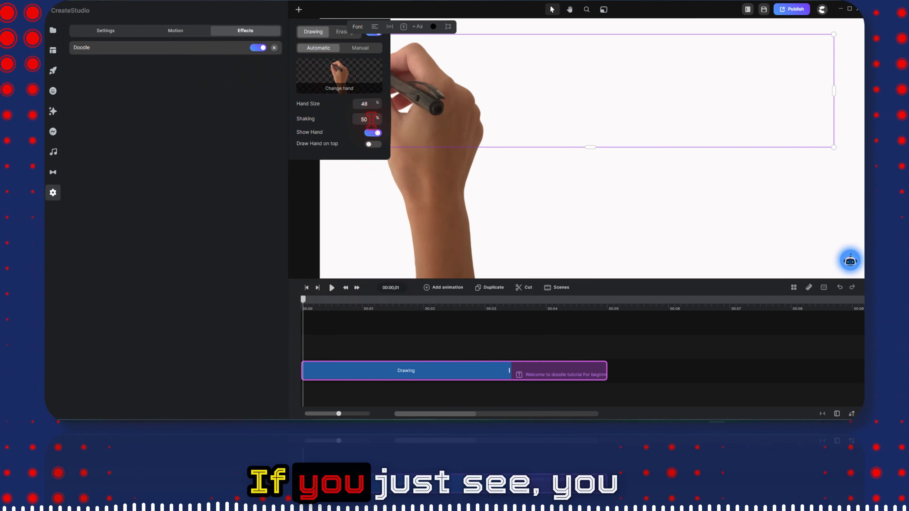
double_click(365, 120)
type("15")
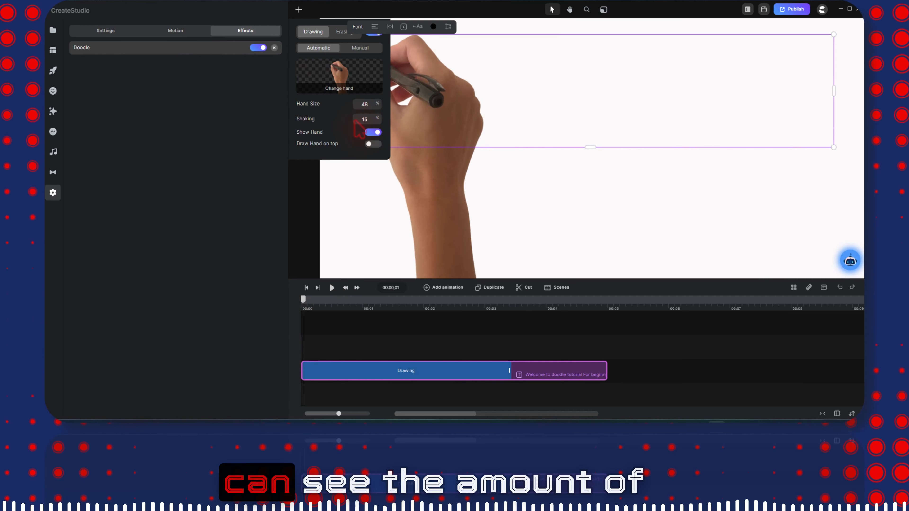
Step: Set the title's Doodle Shaking to 37%, reduce it to 25%, and play the animation
double_click(366, 119)
type("37")
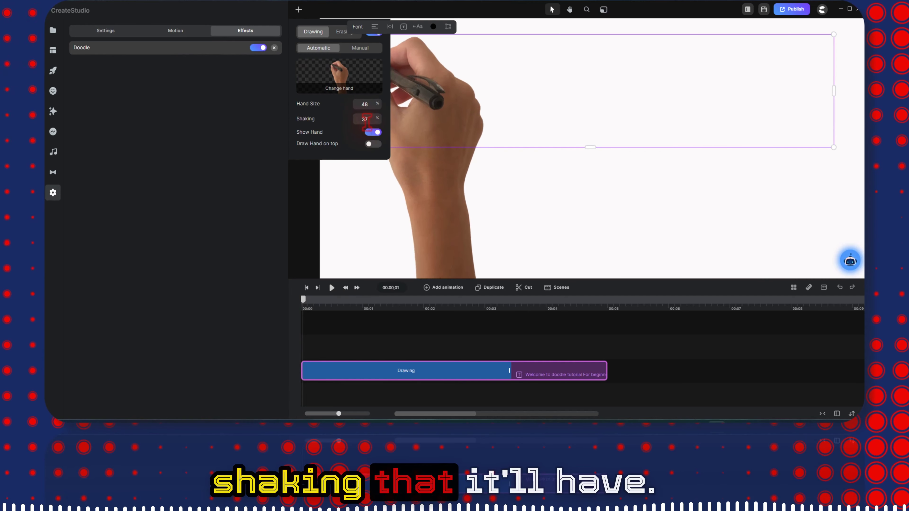
double_click(365, 119)
type("25")
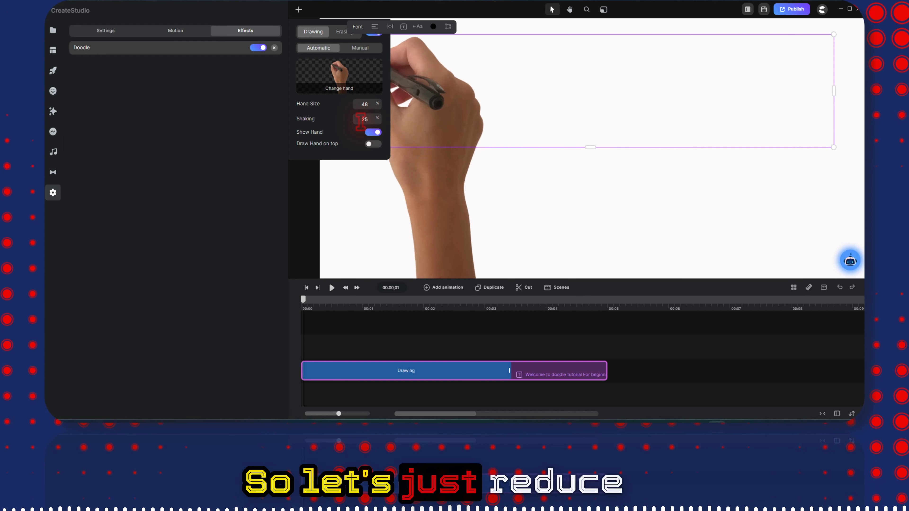
left_click(356, 201)
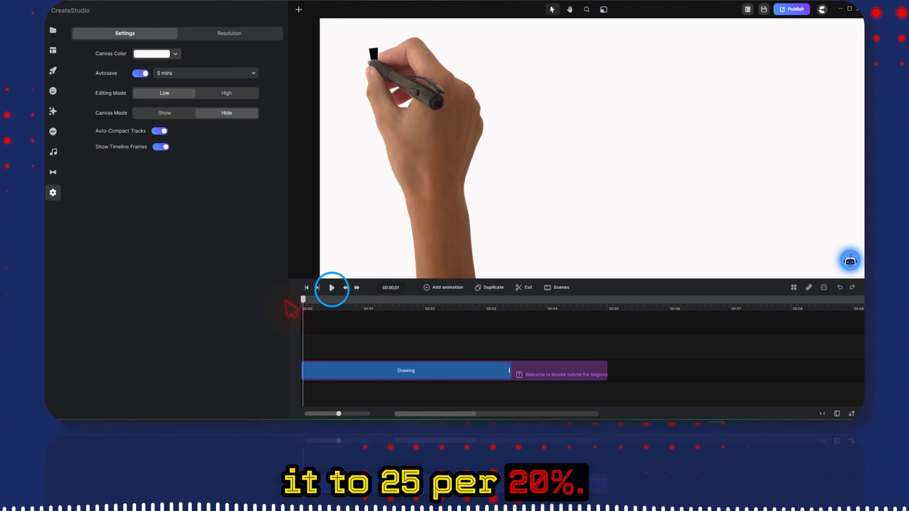
left_click(331, 287)
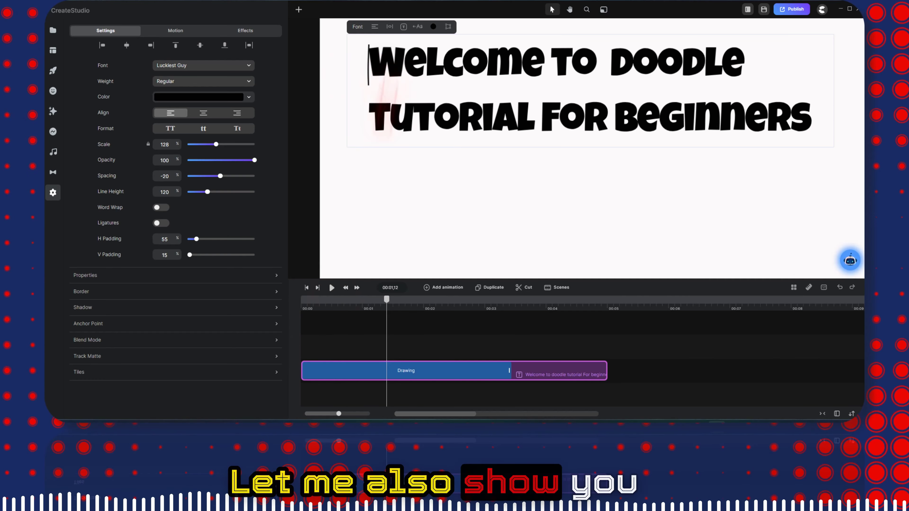
Step: Enable Erasing in the title's Doodle effect
left_click(247, 29)
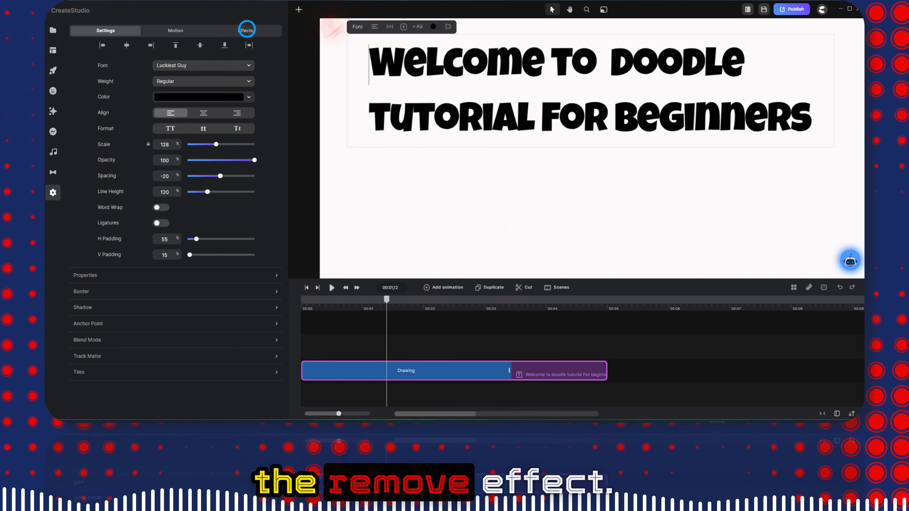
left_click(212, 48)
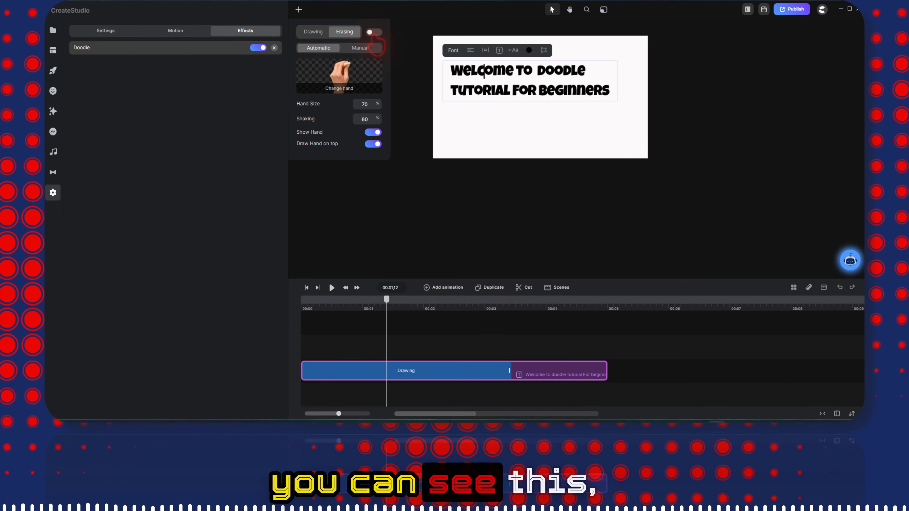
left_click(314, 30)
left_click(336, 31)
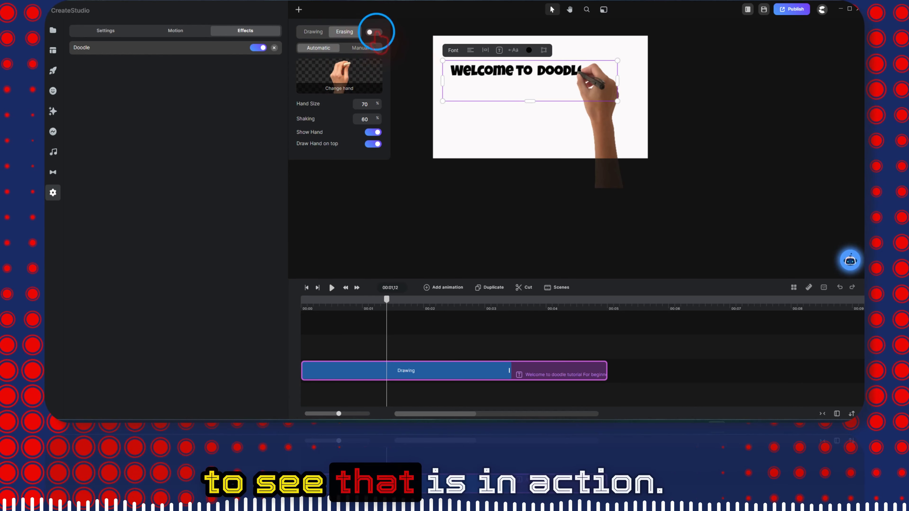
left_click(374, 32)
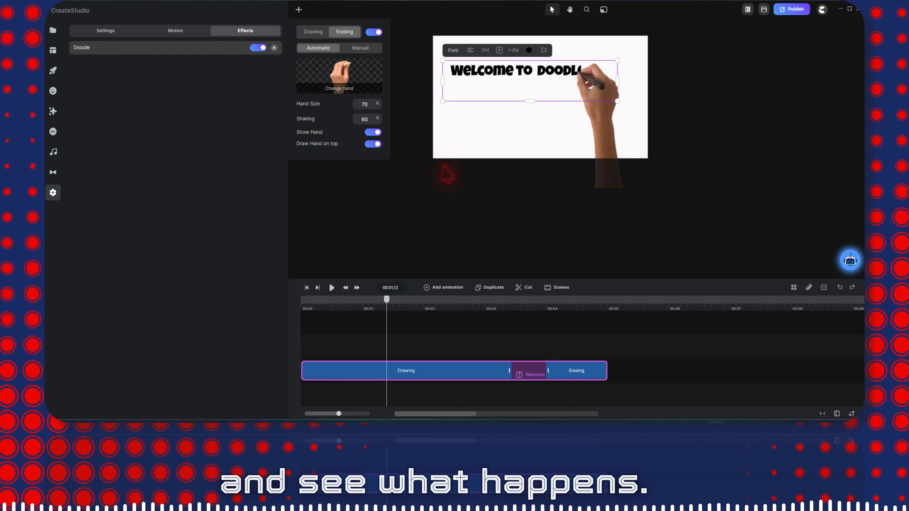
Step: Play the title animation from the start to check both the drawing and the erasing
left_click_drag(387, 300, 302, 300)
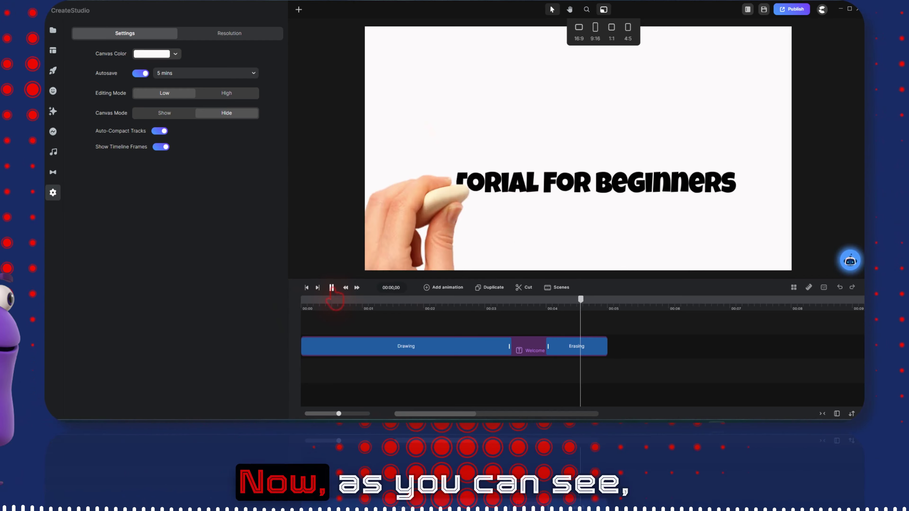
left_click(332, 288)
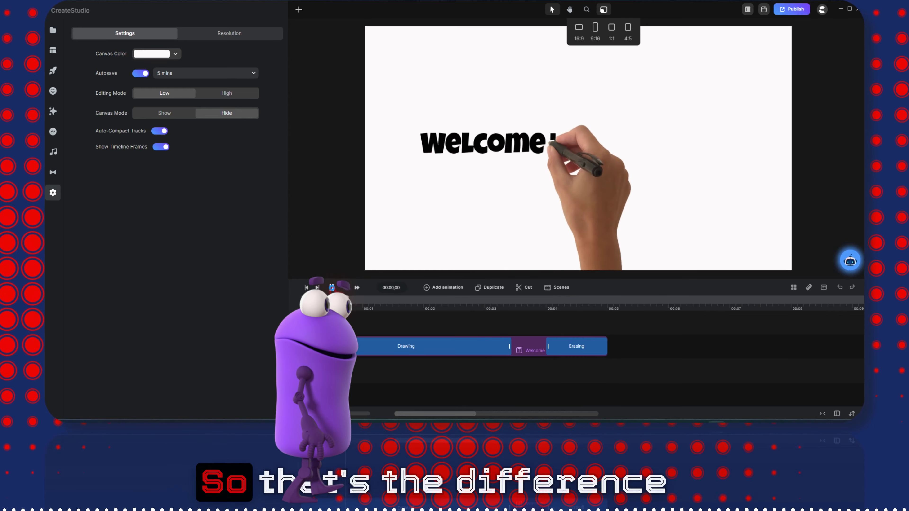
left_click(332, 287)
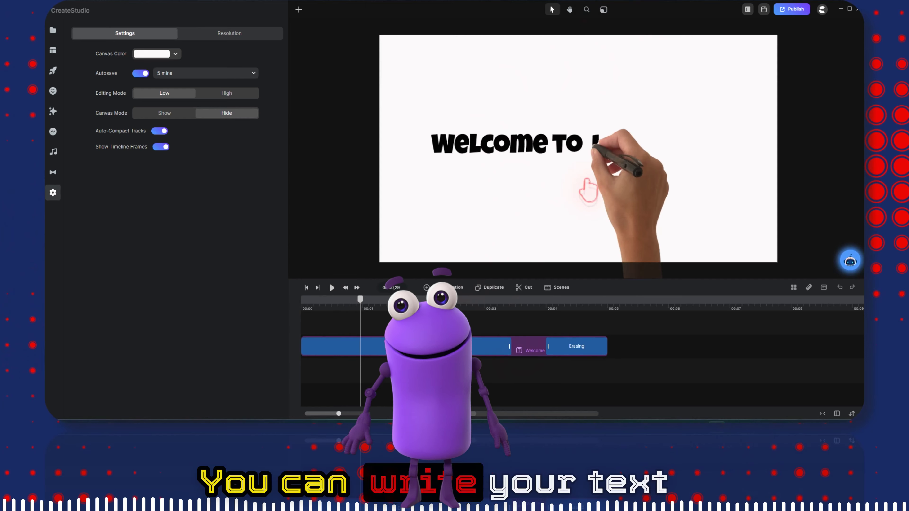
left_click(574, 347)
left_click(463, 218)
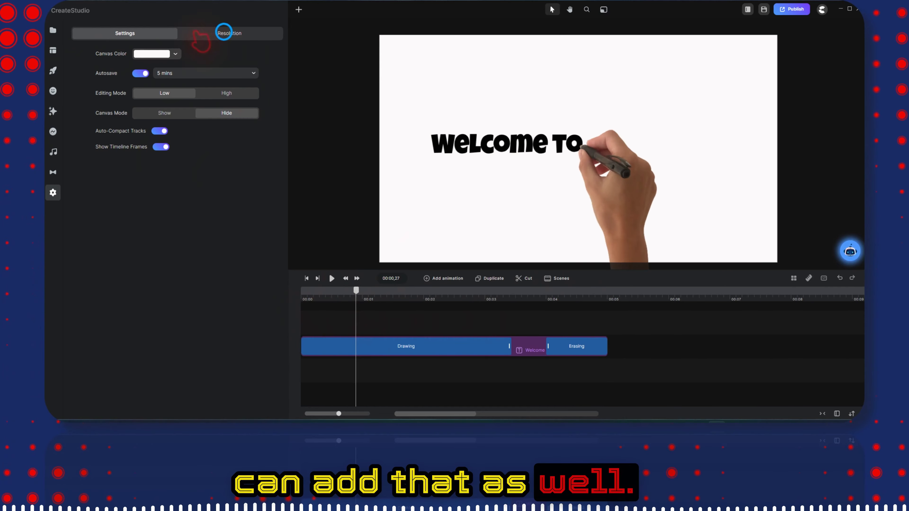
left_click(224, 33)
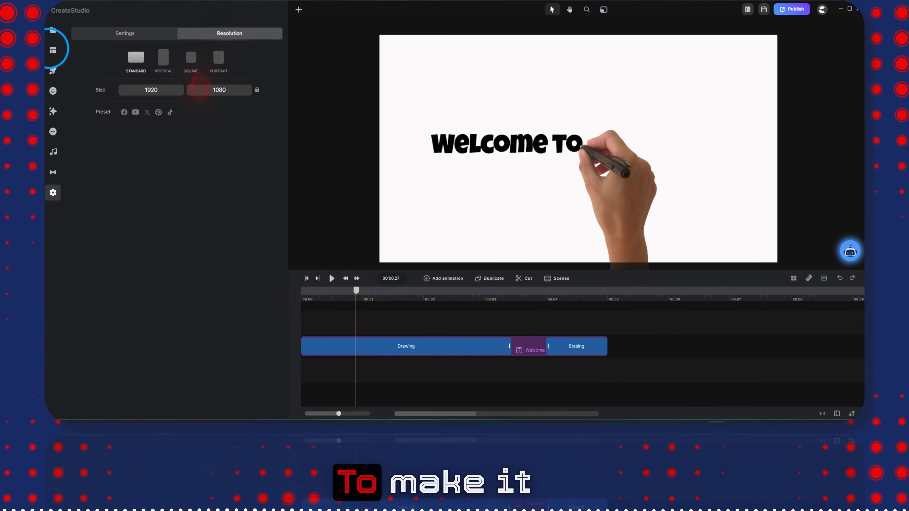
left_click(52, 50)
left_click(53, 173)
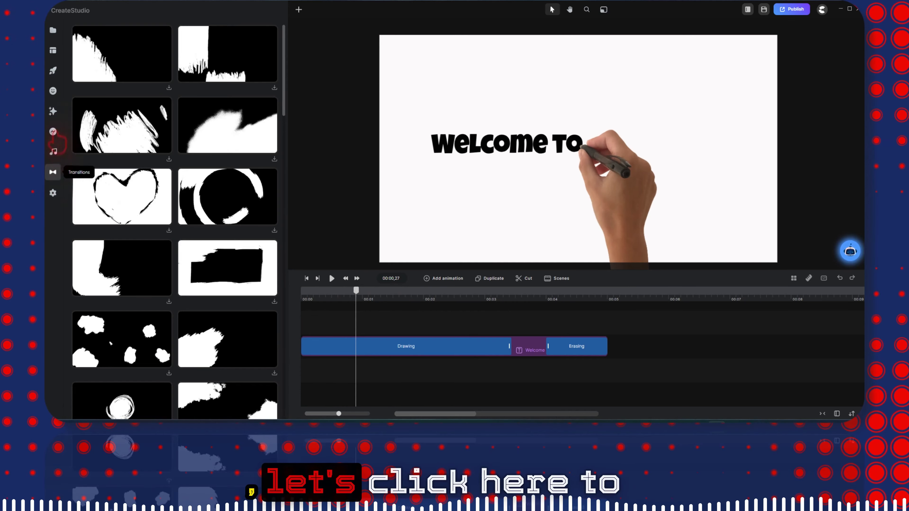
Step: Search the sound effects for "MARKER", preview Marker Writing On Paper 2, place it under the title clip at the start and play it
left_click(53, 152)
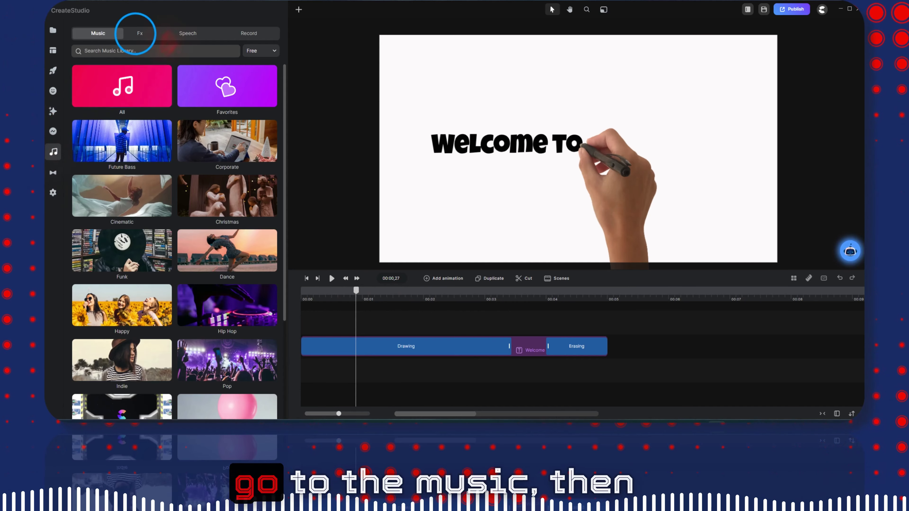
left_click(138, 33)
left_click(122, 51)
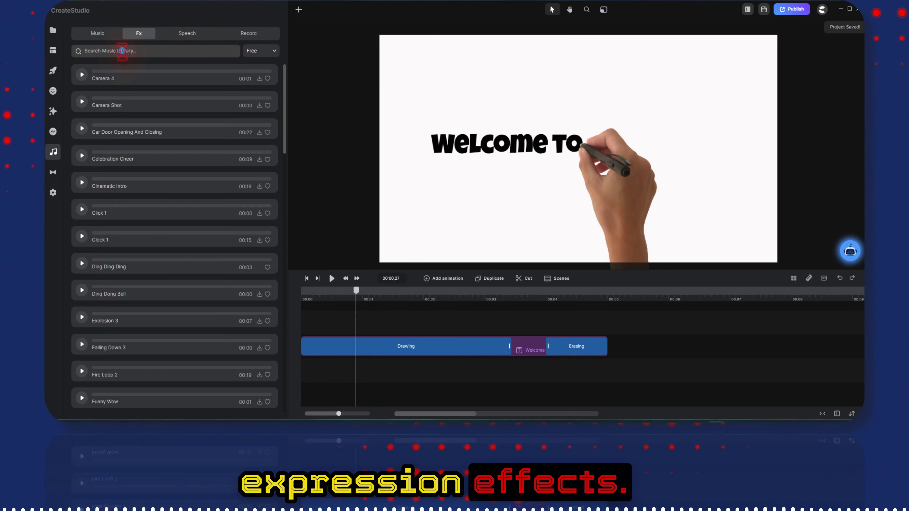
type("MARKER")
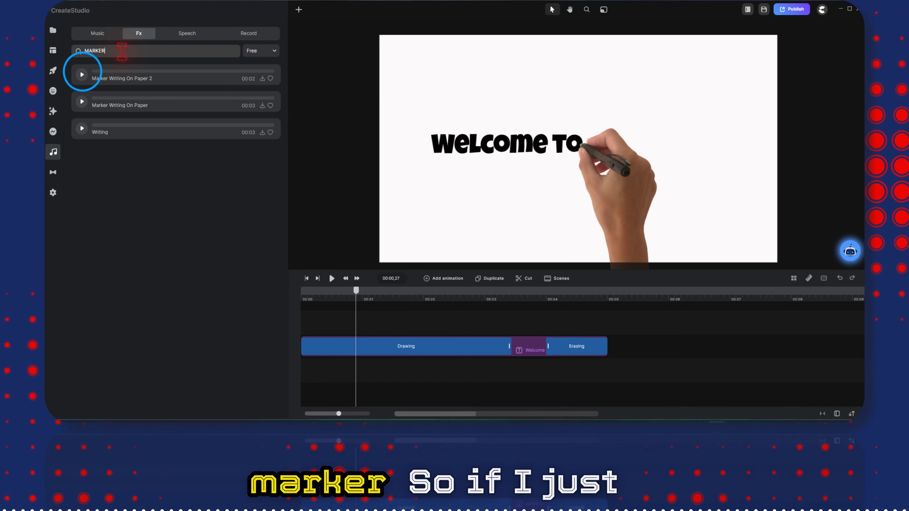
left_click(82, 75)
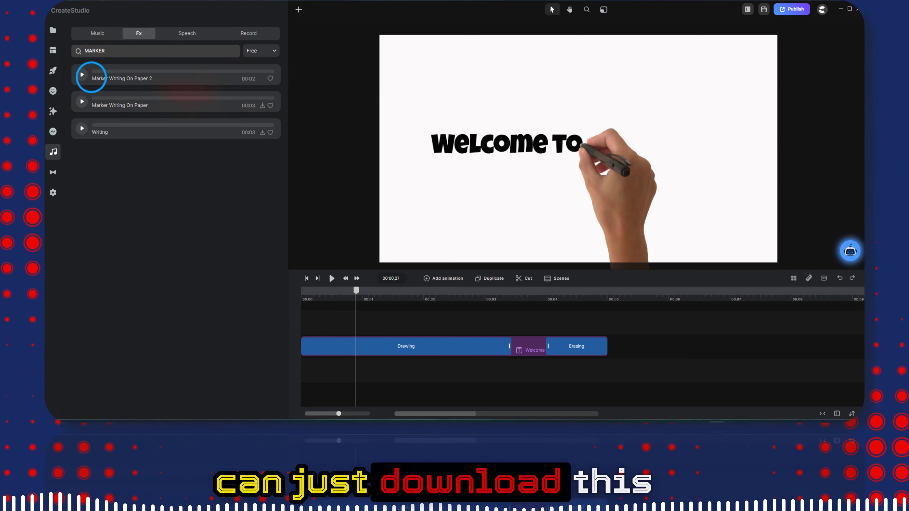
mouse_move(92, 77)
left_mouse_down()
mouse_move(122, 91)
mouse_move(365, 371)
mouse_move(314, 372)
mouse_move(344, 371)
left_mouse_up()
left_click(332, 278)
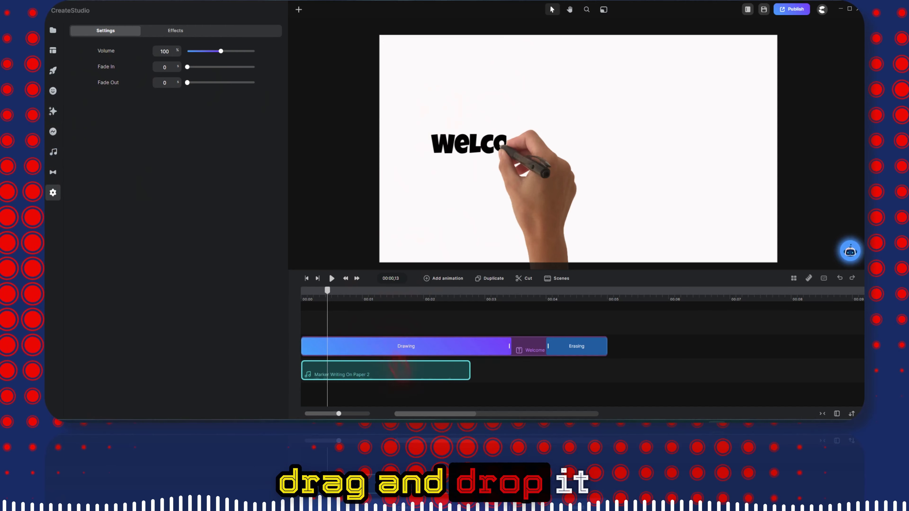
Step: Duplicate the Marker Writing On Paper 2 sound clip and place the copy after the original
right_click(408, 372)
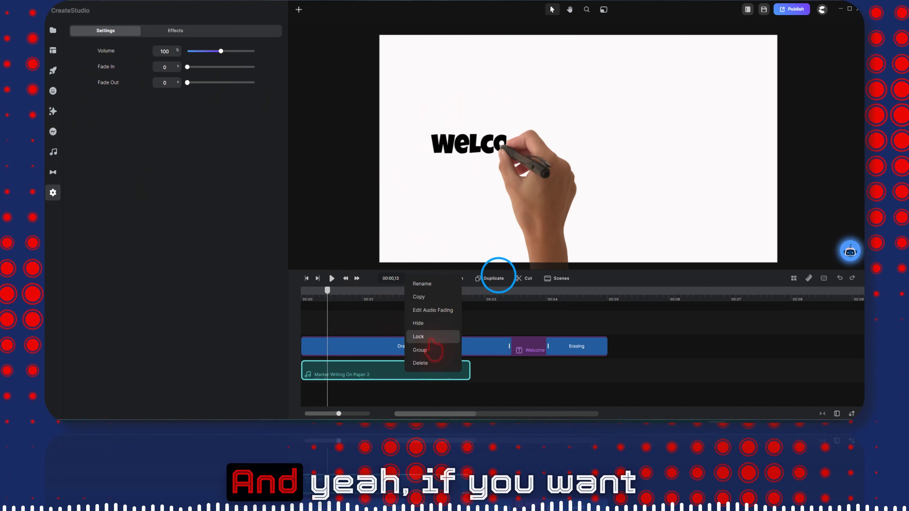
left_click(389, 365)
left_click(493, 279)
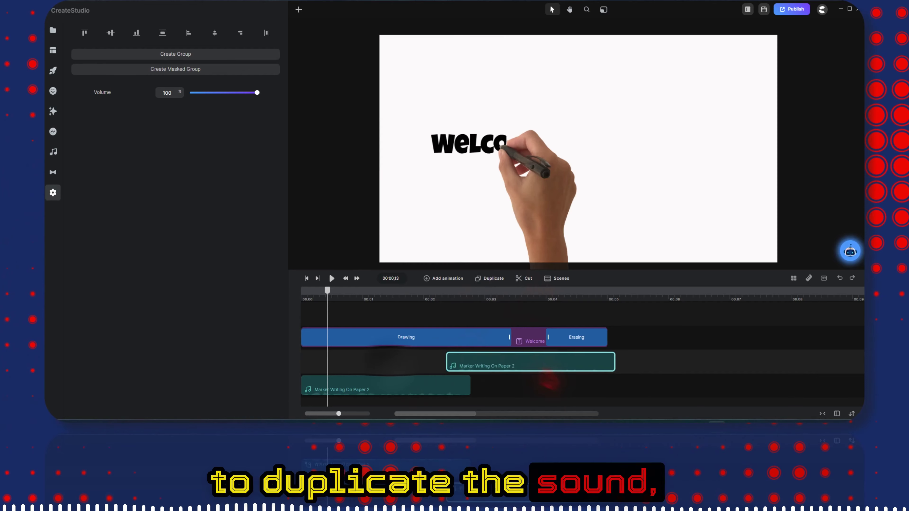
left_click(491, 386)
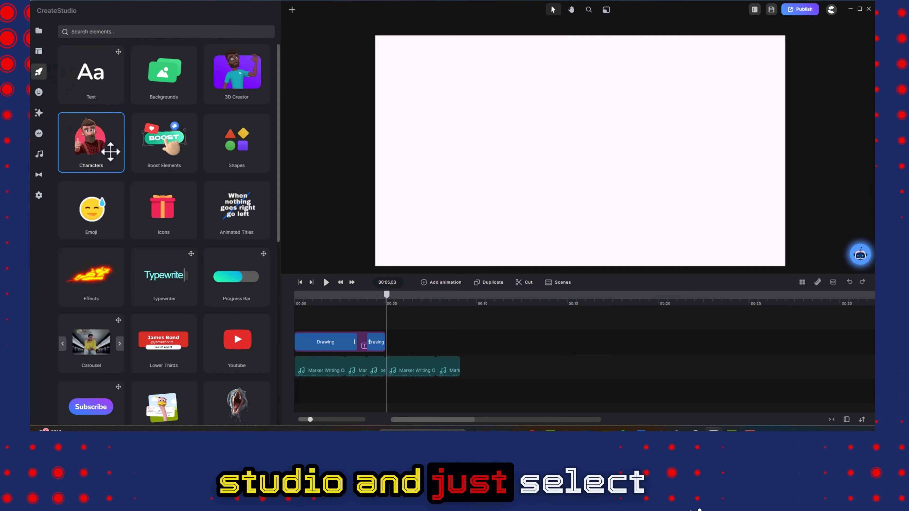
Step: Filter the Characters library to the Doodle category, add Doodle Guy to the canvas and select him
left_click(93, 148)
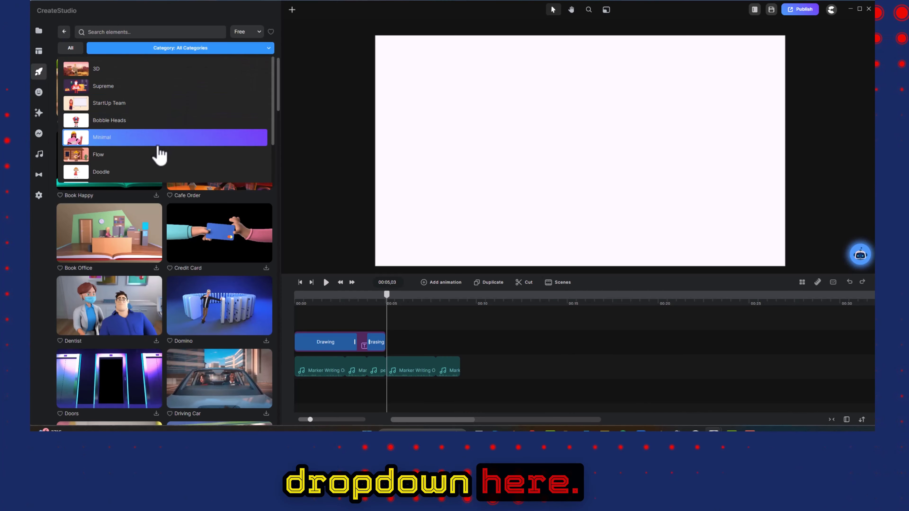
scroll(159, 154, "down", 2)
left_click(132, 133)
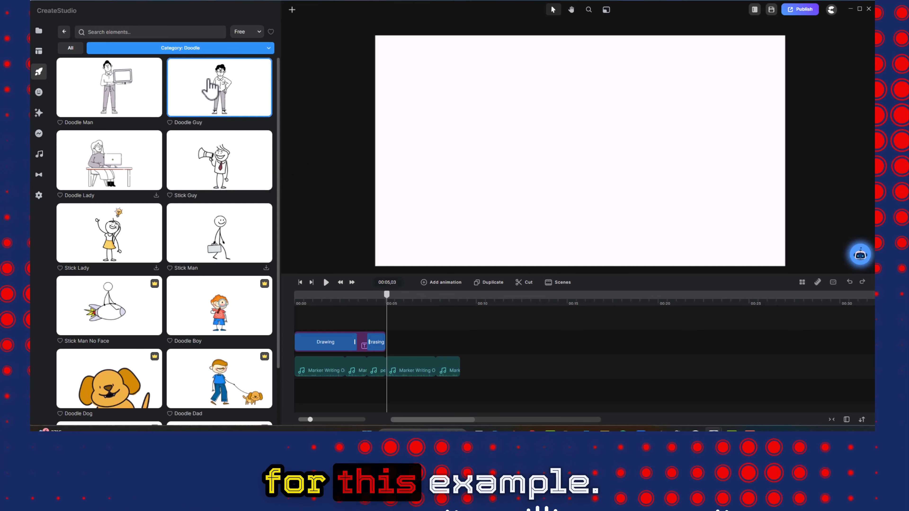
left_click_drag(211, 106, 483, 153)
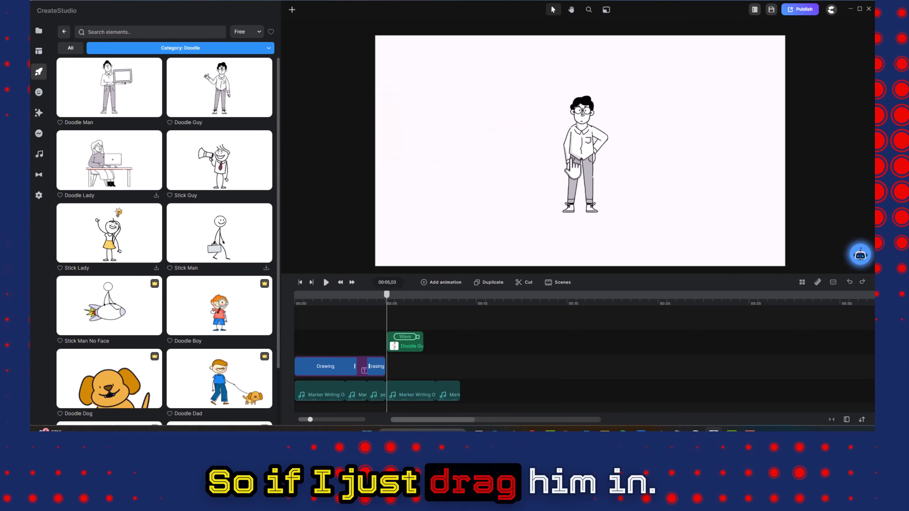
left_click(573, 167)
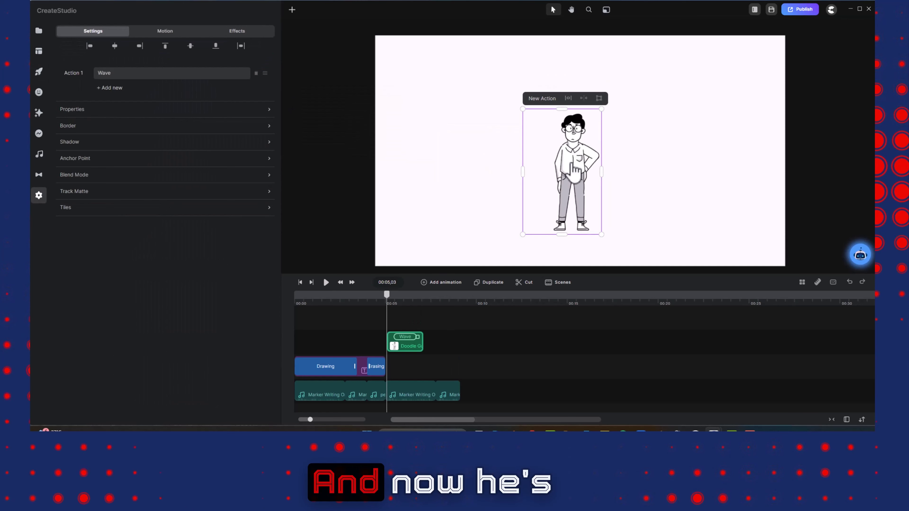
Step: Change Doodle Guy's action to Idle and scrub through the start of his clip to preview it
left_click(405, 338)
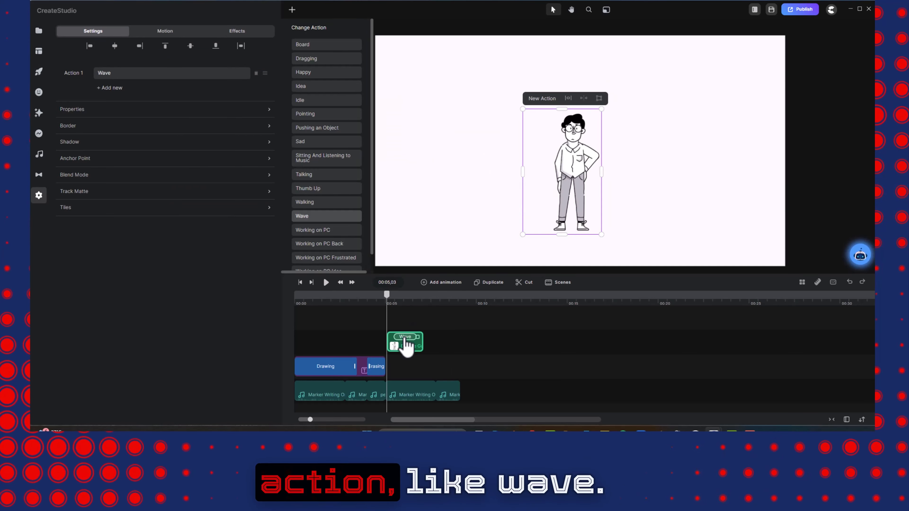
left_click(308, 102)
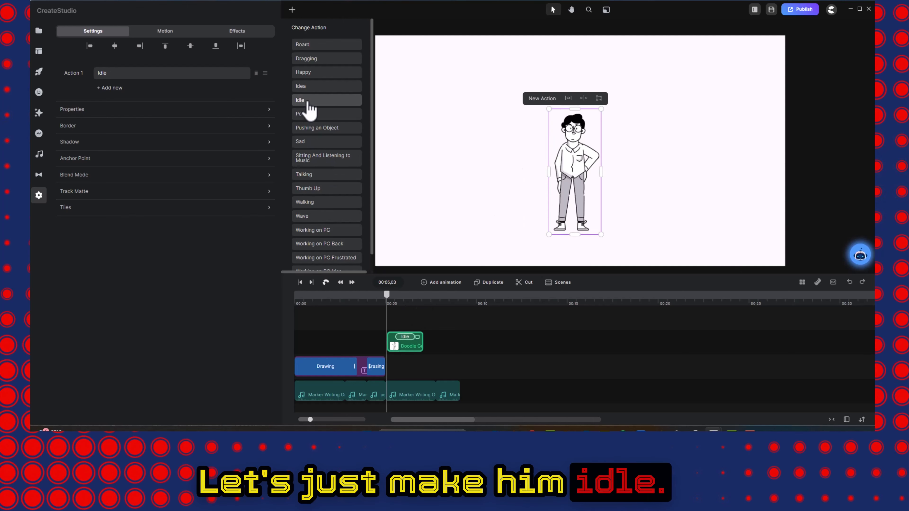
mouse_move(386, 294)
left_mouse_down()
mouse_move(412, 303)
mouse_move(384, 301)
mouse_move(392, 303)
left_mouse_up()
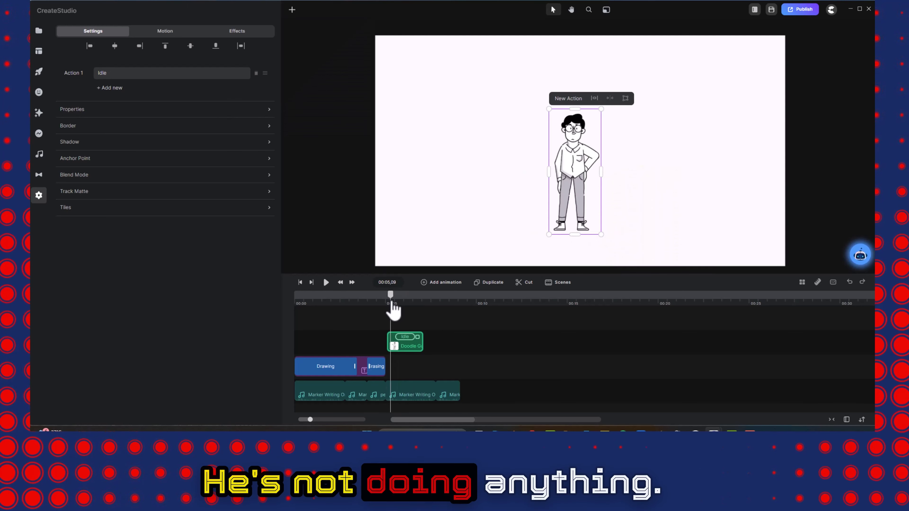
Step: Apply the Doodle effect to the Doodle Guy character and play back its hand-drawn animation
left_click(408, 347)
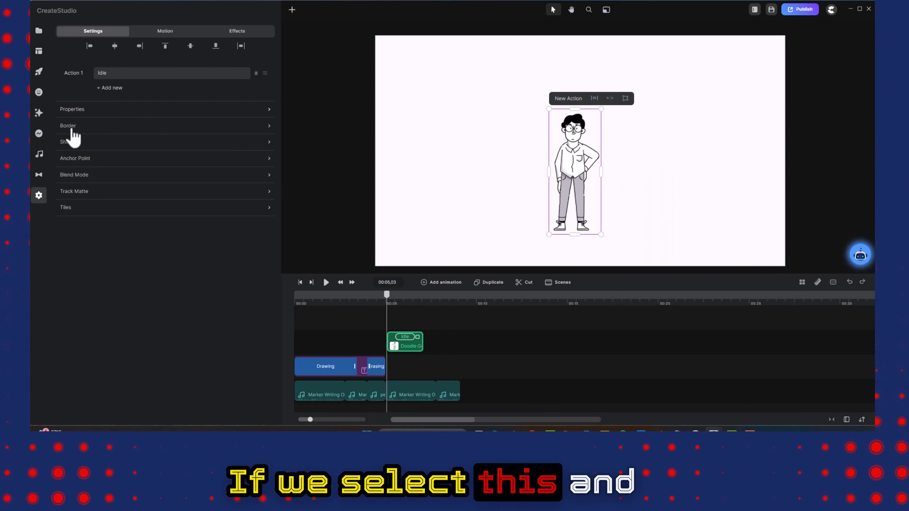
left_click(37, 113)
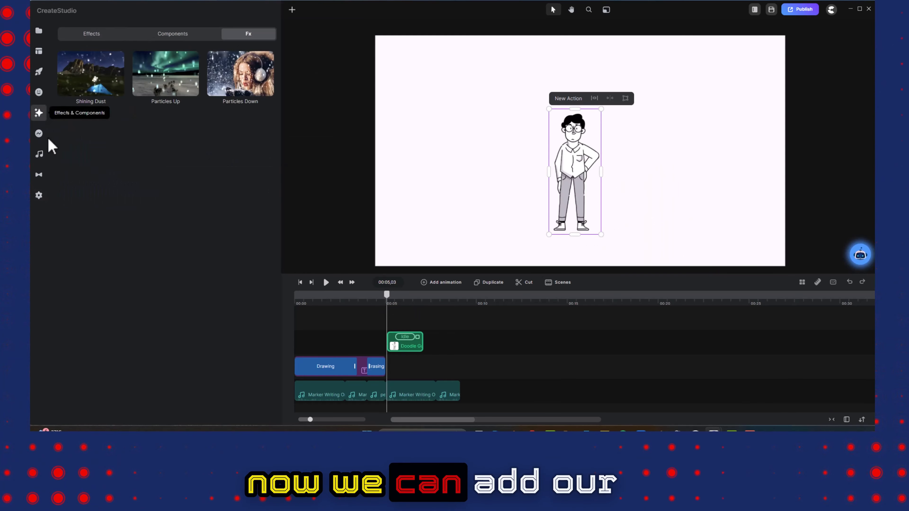
left_click(191, 36)
left_click(91, 34)
mouse_move(251, 82)
left_mouse_down()
mouse_move(467, 146)
mouse_move(592, 198)
left_mouse_up()
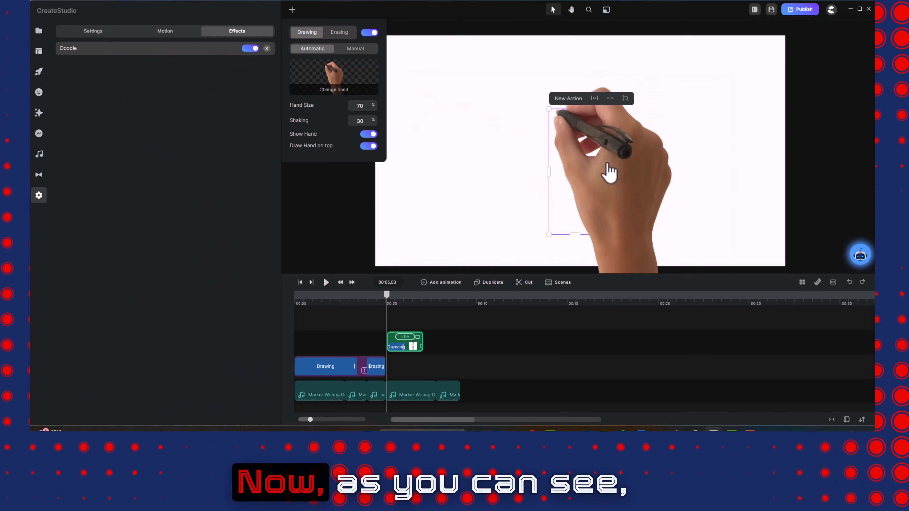
left_click(326, 282)
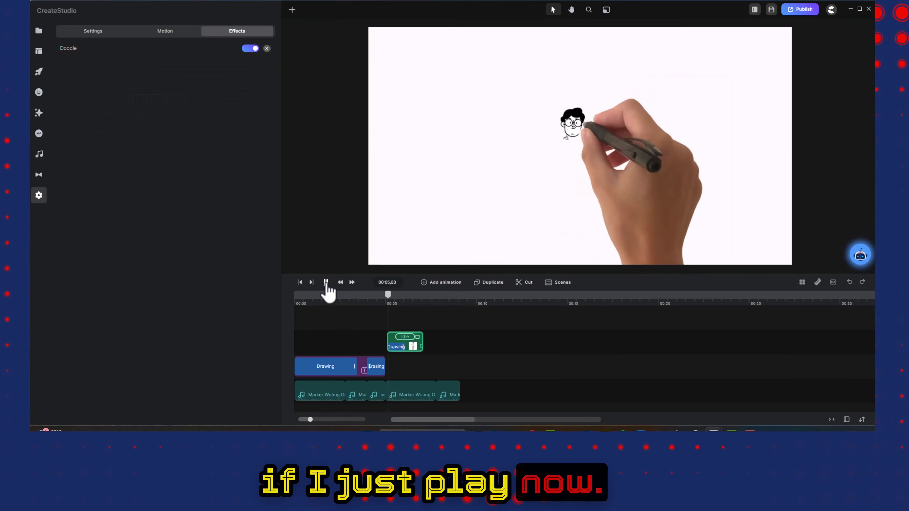
left_click(325, 282)
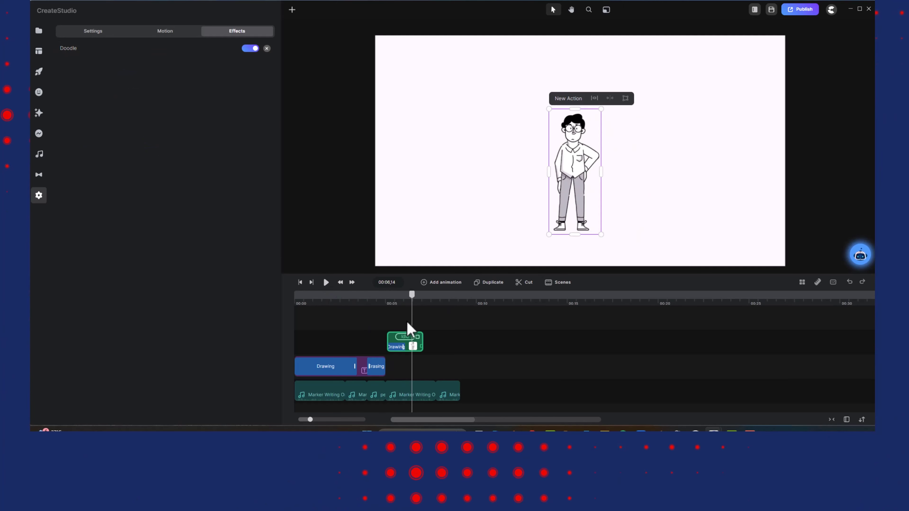
Step: Select the Doodle Guy clip and change its action from Idle to Pointing
mouse_move(412, 298)
left_mouse_down()
mouse_move(382, 297)
mouse_move(401, 297)
mouse_move(391, 303)
mouse_move(402, 307)
left_mouse_up()
left_click(405, 343)
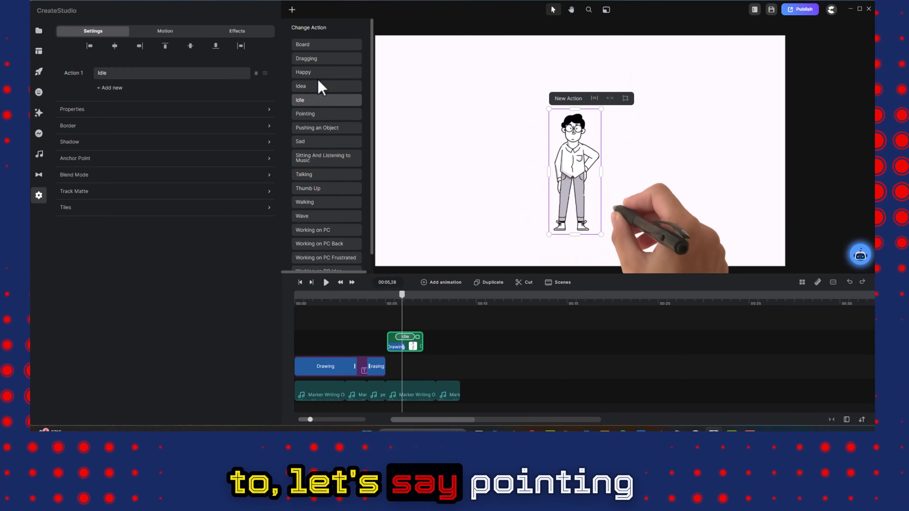
left_click(322, 115)
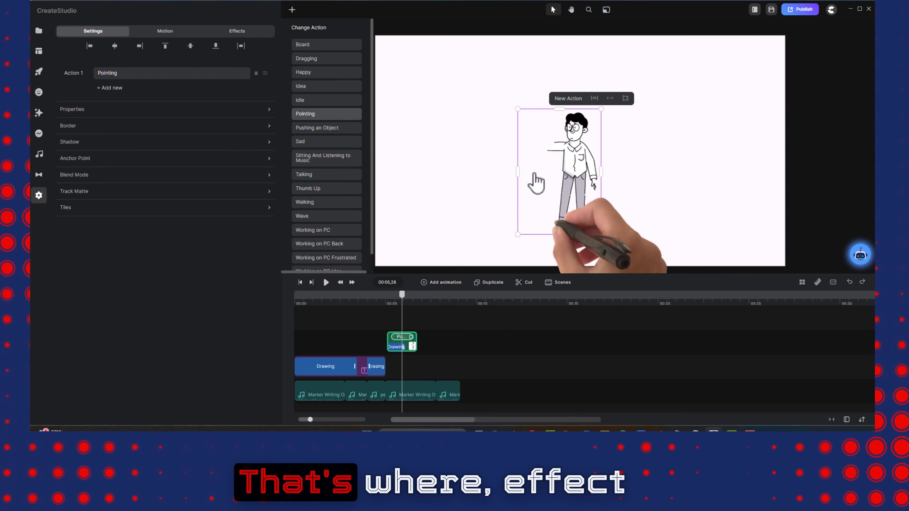
Step: Switch the character's Doodle drawing to Manual, move the arm's path point out to the pointing hand, and play back the drawing
left_click(237, 31)
left_click(217, 52)
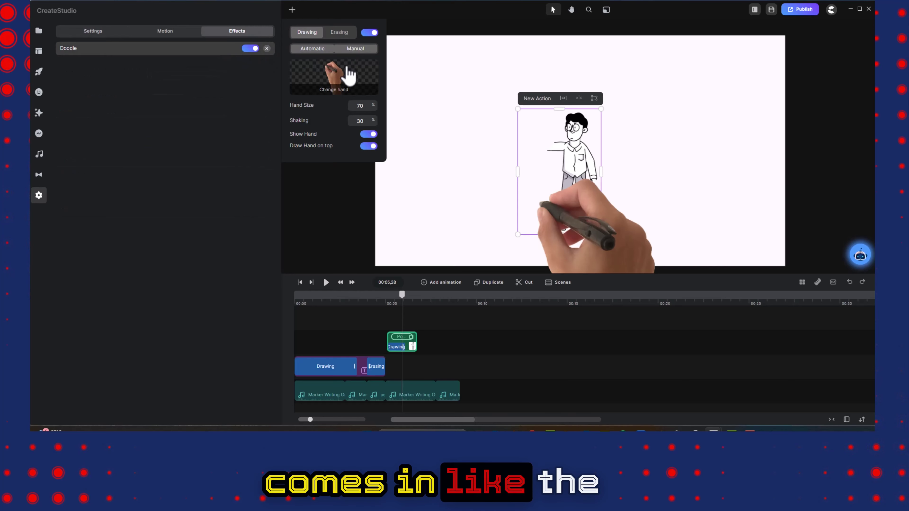
left_click(355, 49)
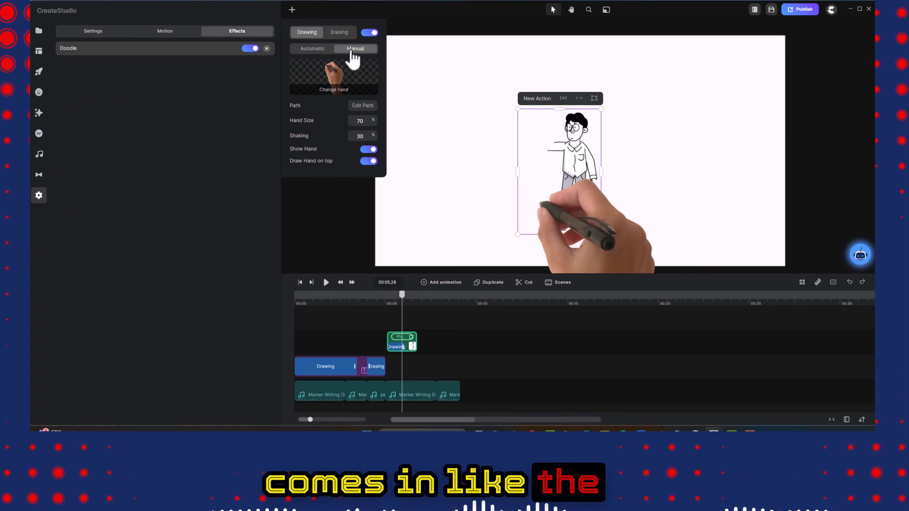
left_click(363, 108)
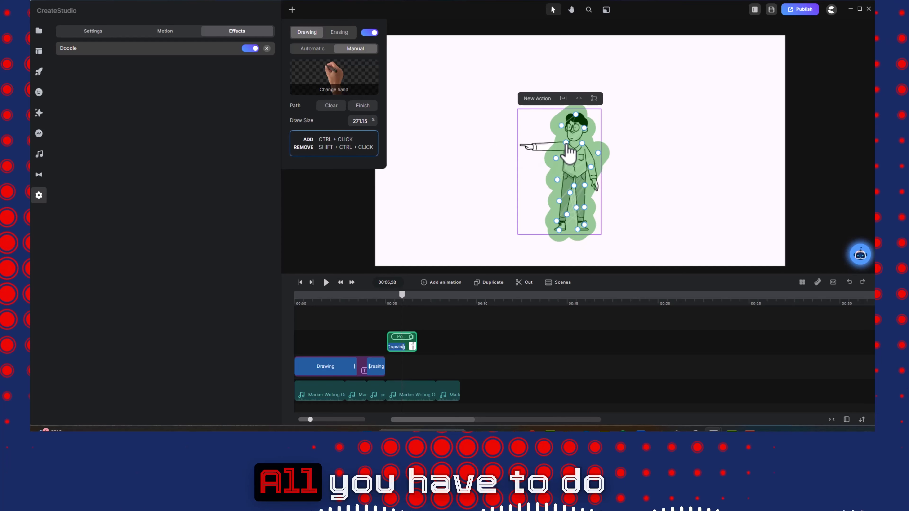
left_click_drag(567, 143, 526, 145)
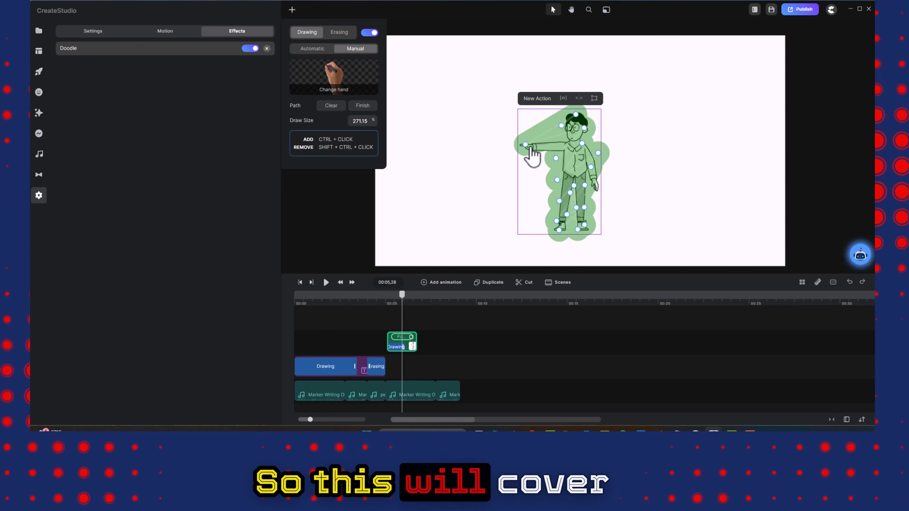
left_click_drag(526, 145, 526, 150)
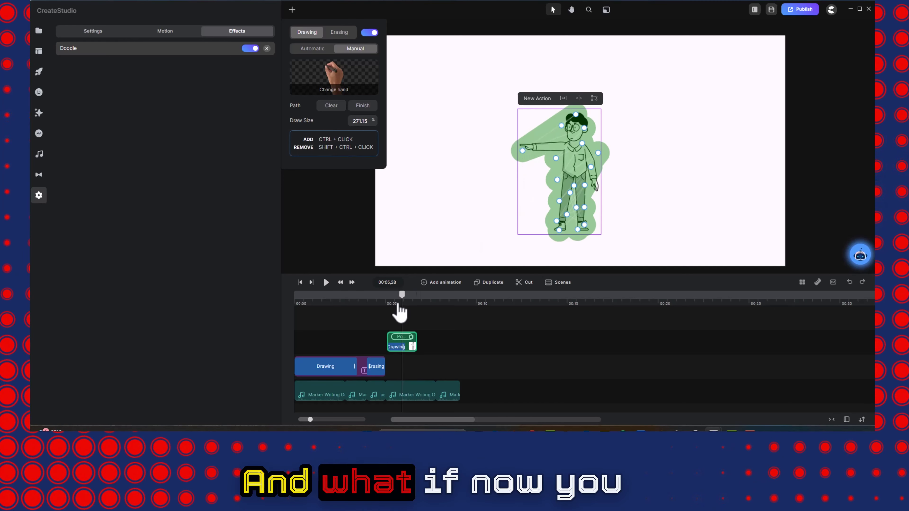
left_click_drag(401, 302, 388, 297)
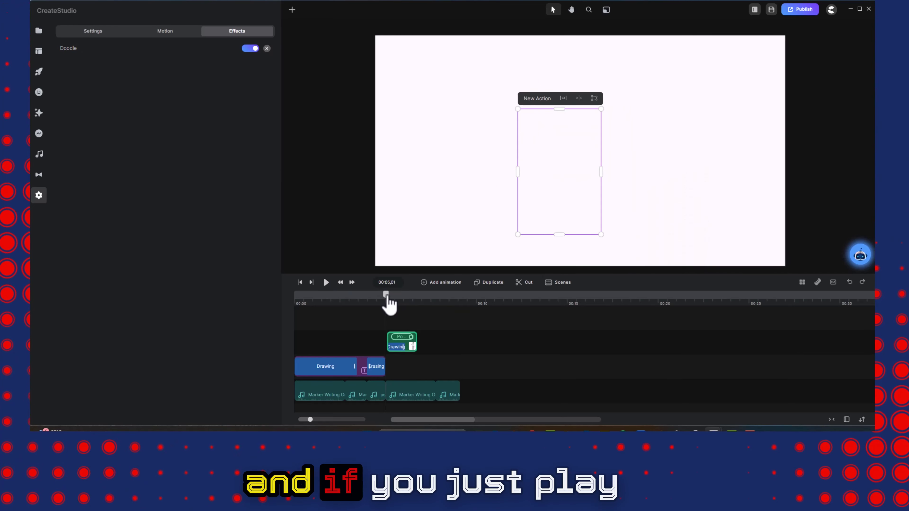
left_click(326, 283)
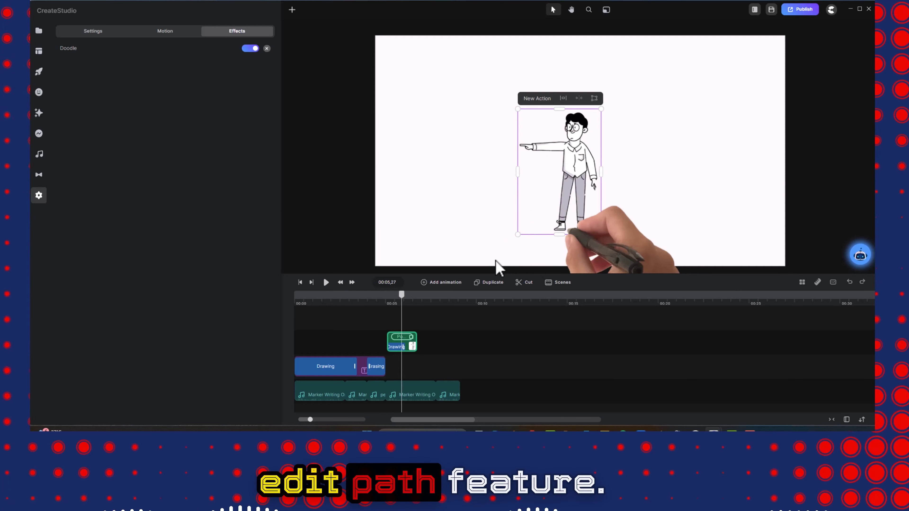
Step: Try to add another drawing-path point beneath the outstretched arm, then finish path editing and preview the clip
left_click(364, 106)
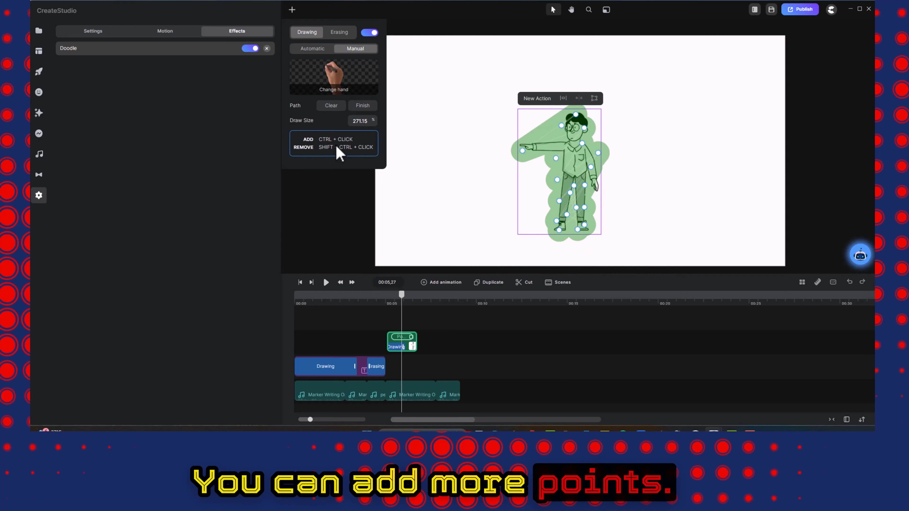
key("ctrl")
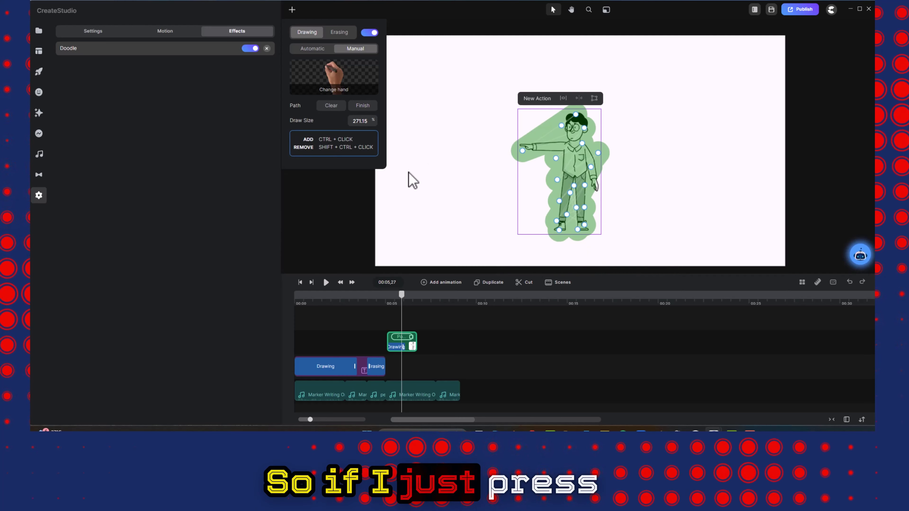
left_click(538, 156, "ctrl")
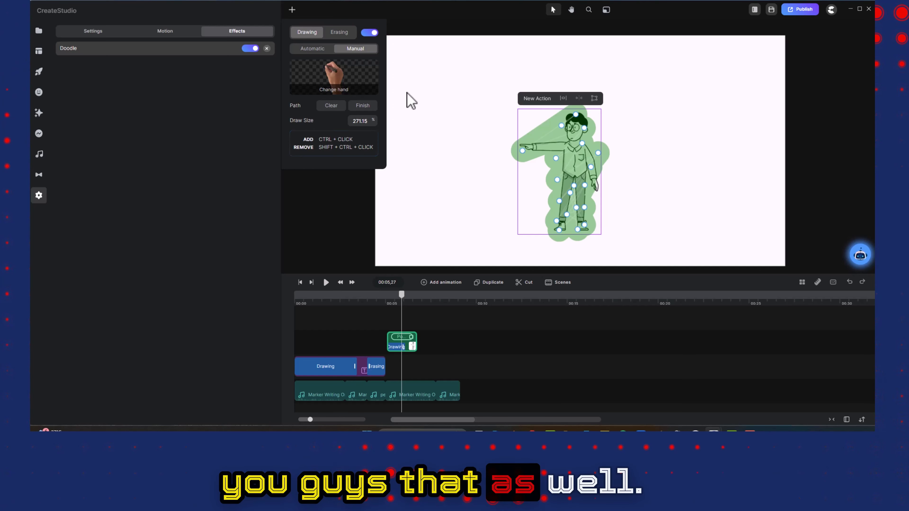
left_click(368, 106)
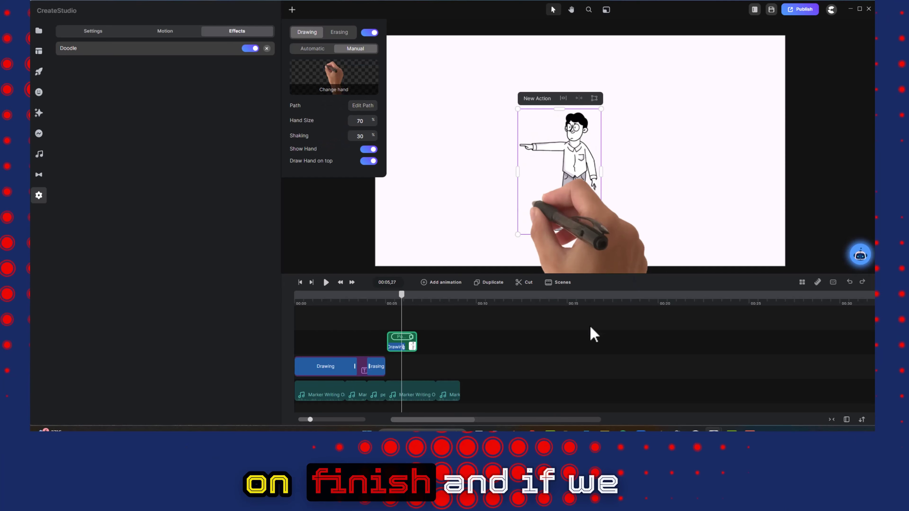
left_click(392, 299)
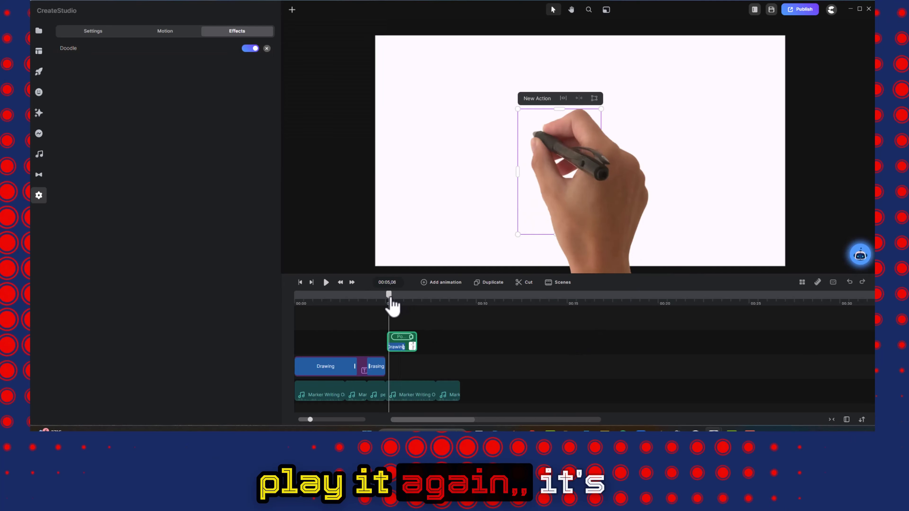
left_click(414, 297)
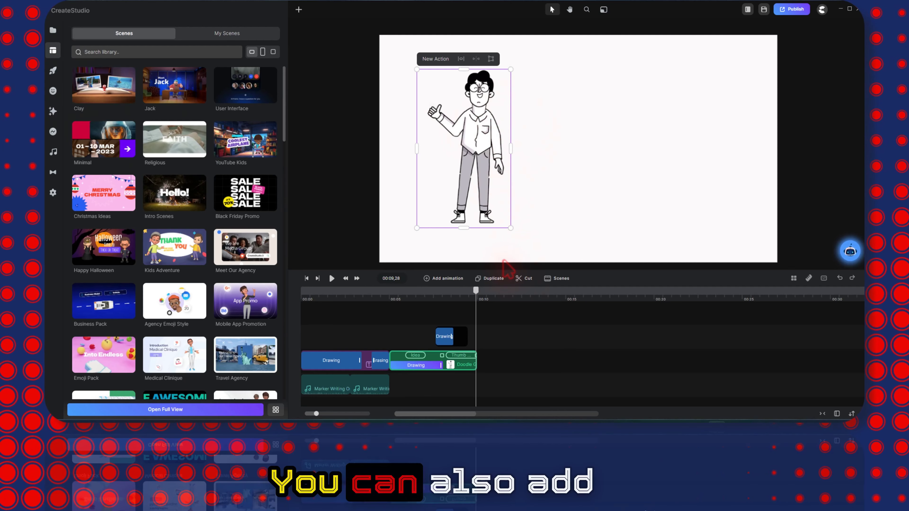
Step: Browse the stock video sources in the media library and search for "Thumbs up" clips
left_click(52, 30)
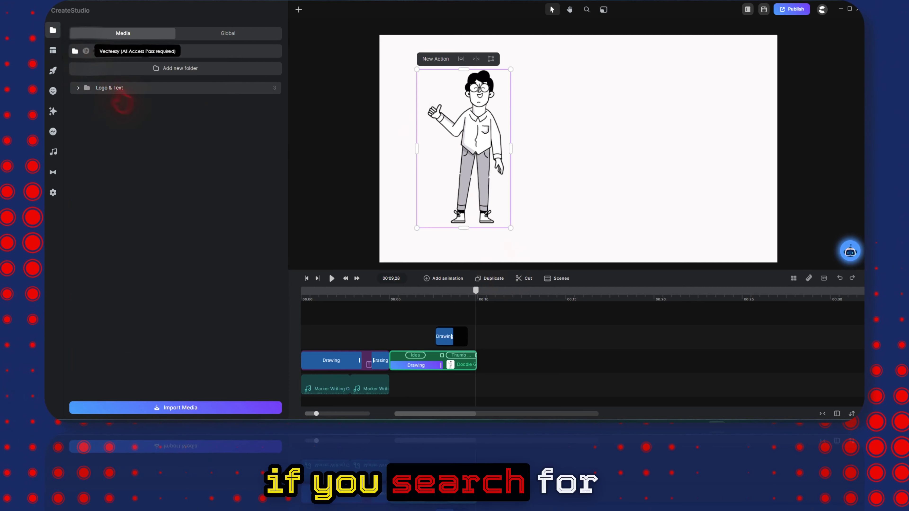
left_click(96, 51)
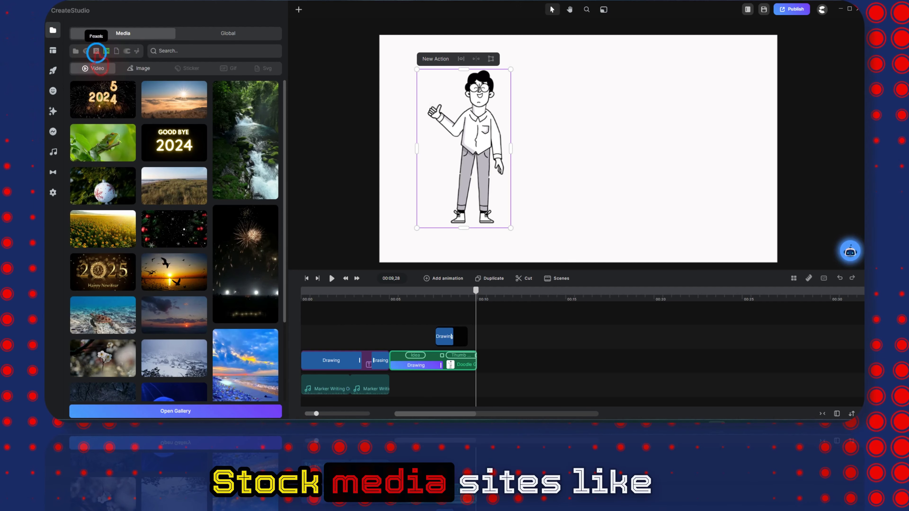
left_click(96, 51)
left_click(105, 51)
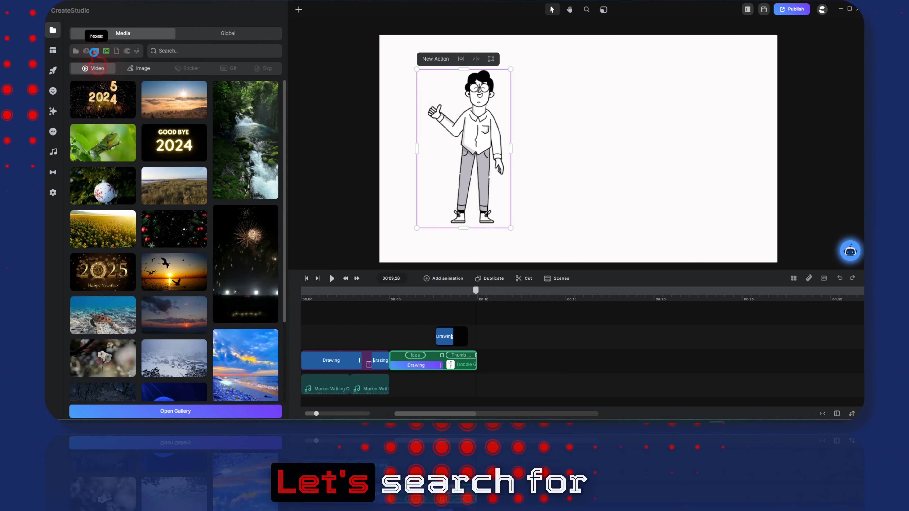
double_click(181, 51)
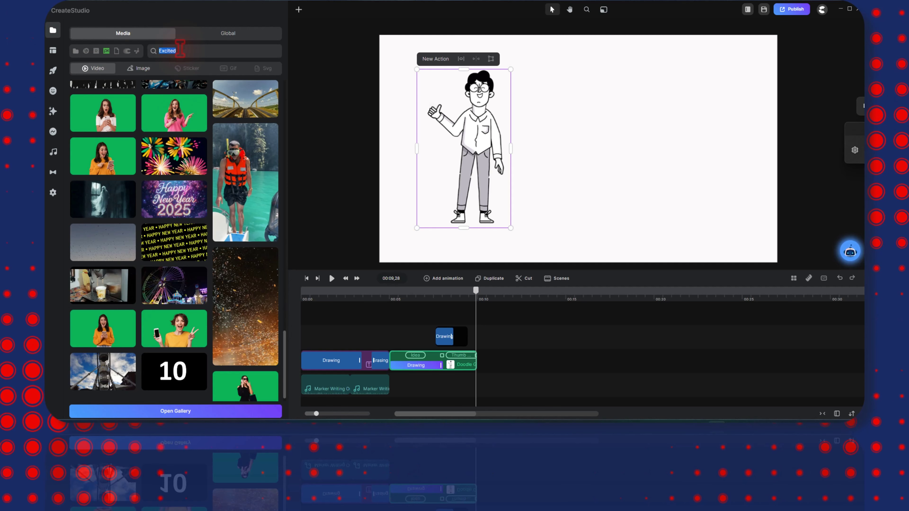
type("Thumbs up")
key("Return")
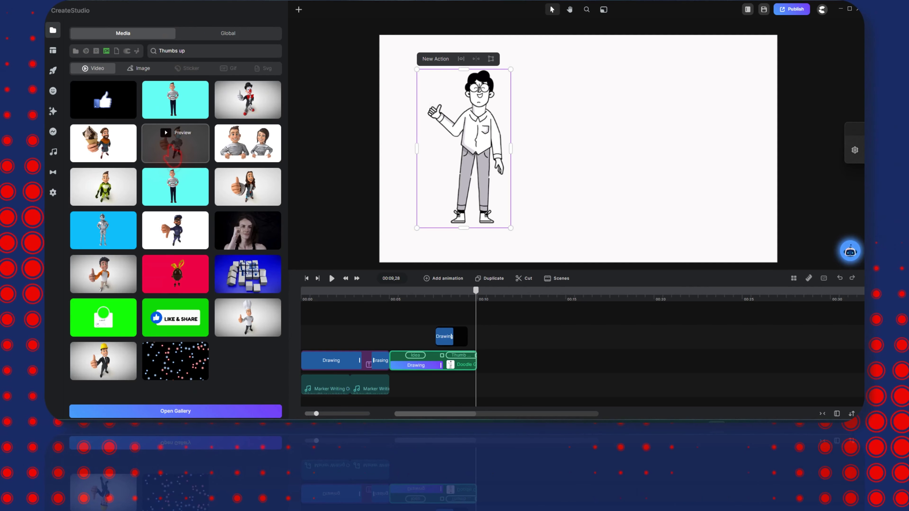
Step: Import the thumbs-up video of the masked character in a striped shirt and place it directly after the Doodle Guy clip
left_click(170, 145)
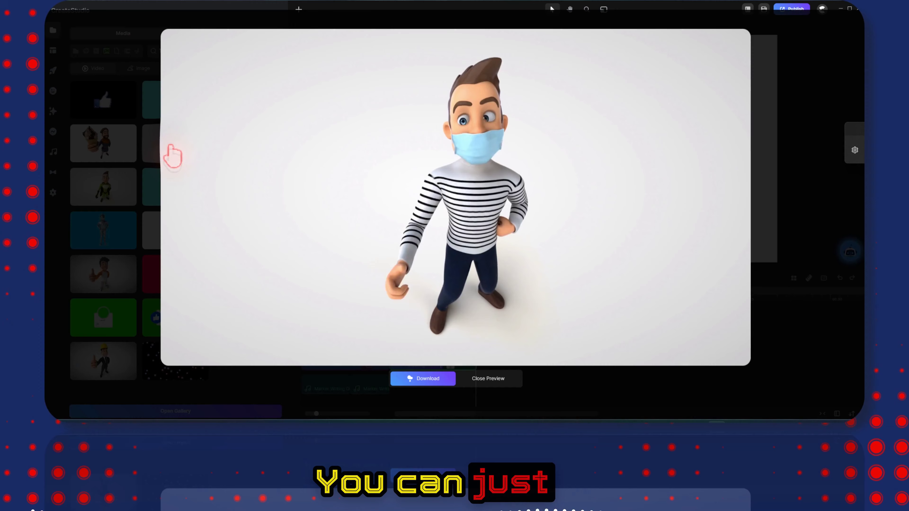
left_click(416, 378)
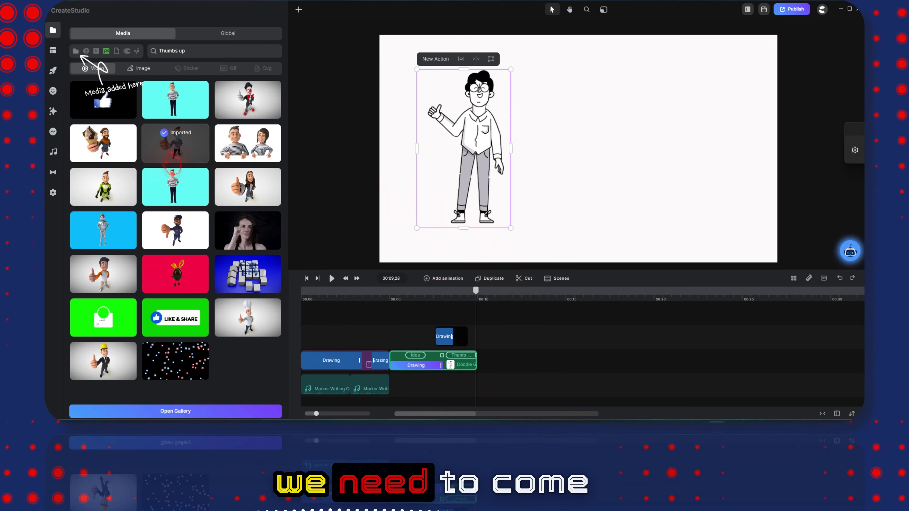
left_click(75, 51)
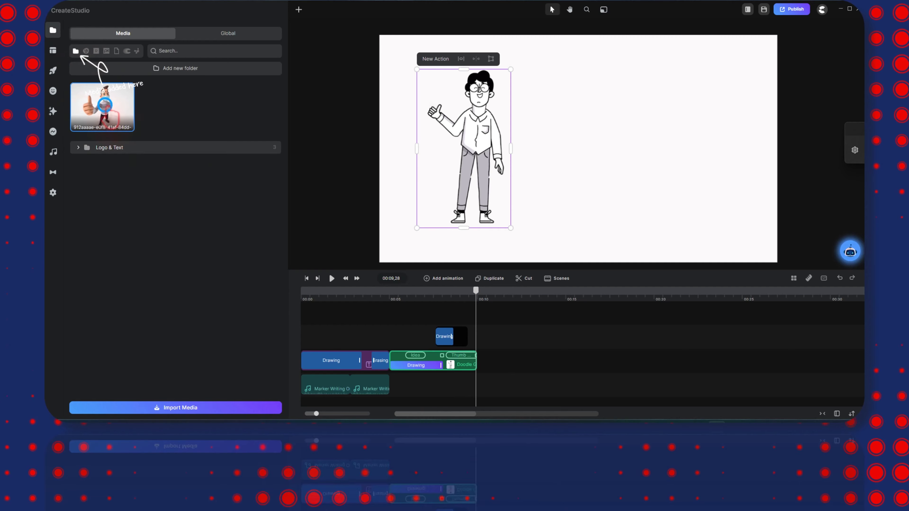
left_click_drag(104, 106, 487, 361)
left_click(486, 308)
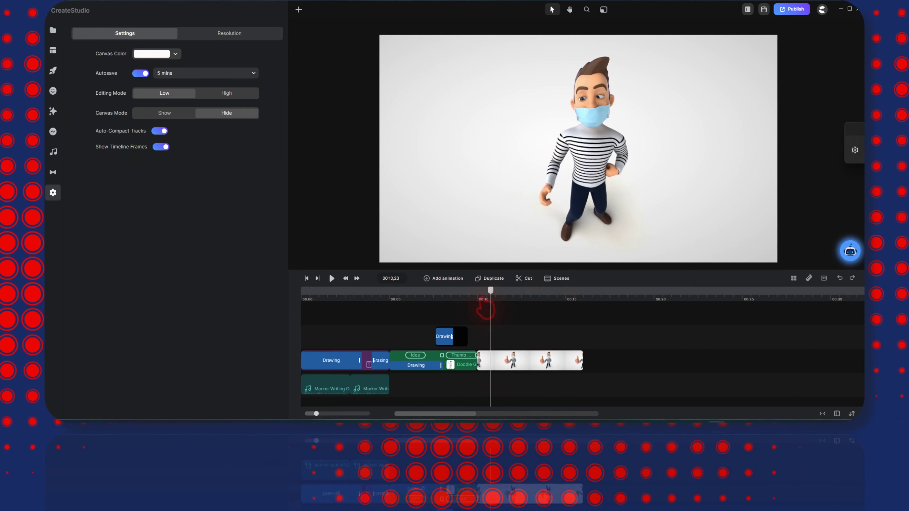
left_click(480, 309)
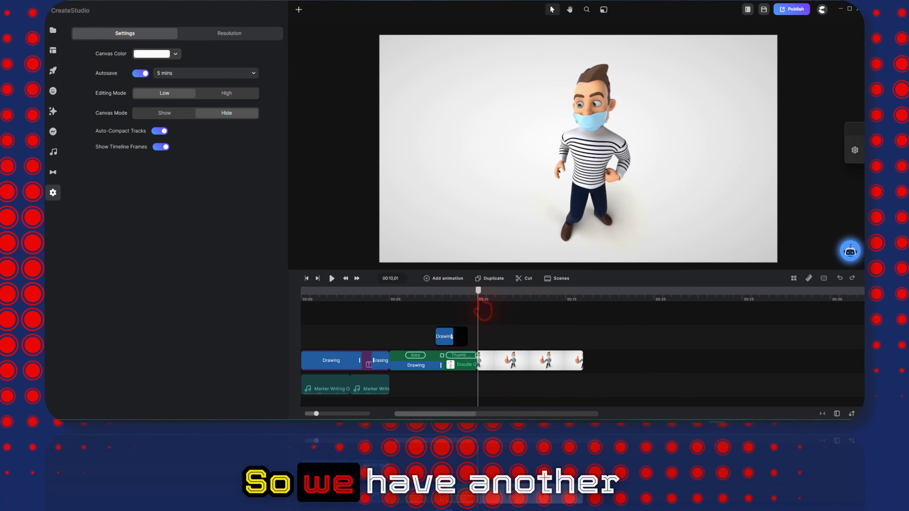
Step: Apply the Doodle effect to the thumbs-up video with the drawing hand hidden, and play back the reveal
left_click(216, 35)
left_click(54, 72)
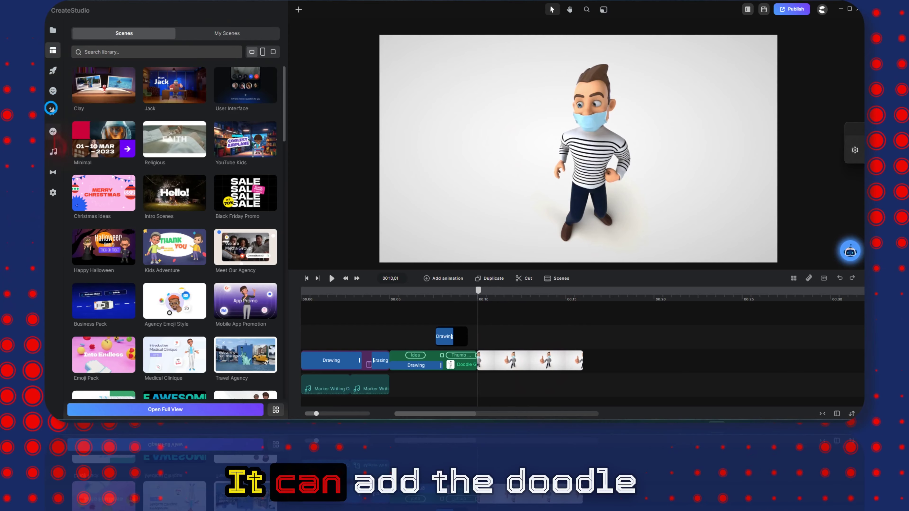
left_click(53, 112)
mouse_move(243, 76)
left_mouse_down()
mouse_move(400, 152)
mouse_move(503, 349)
mouse_move(536, 368)
left_mouse_up()
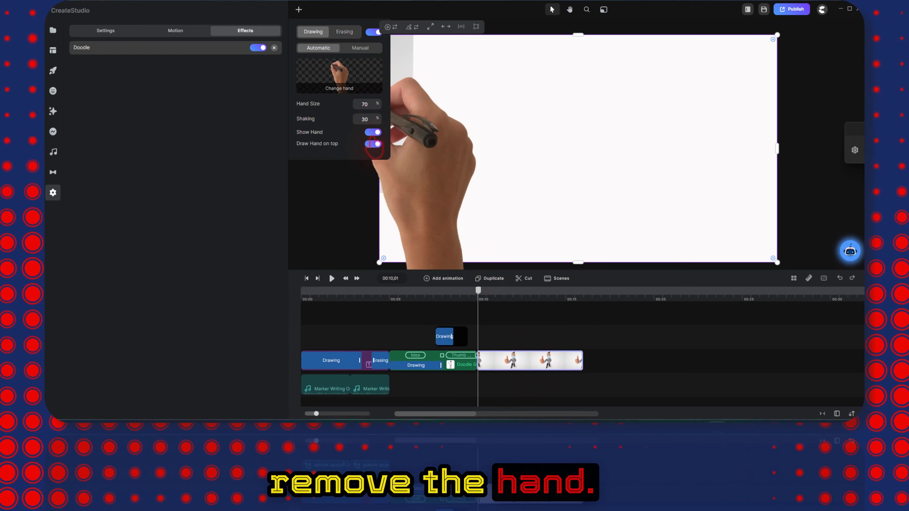
left_click(373, 132)
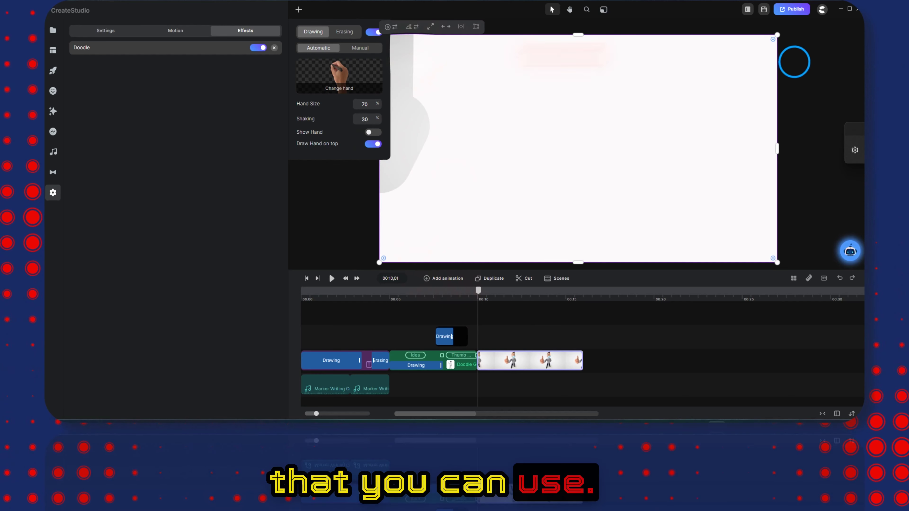
left_click(795, 63)
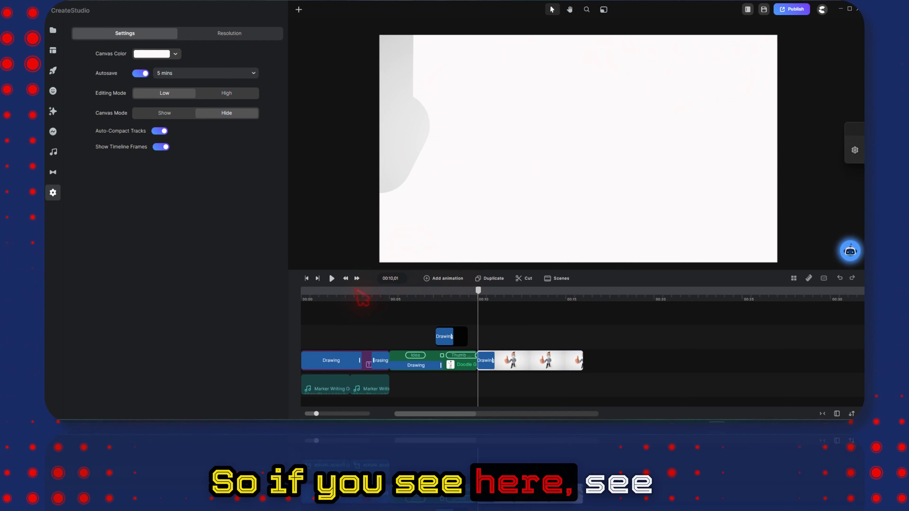
left_click(332, 278)
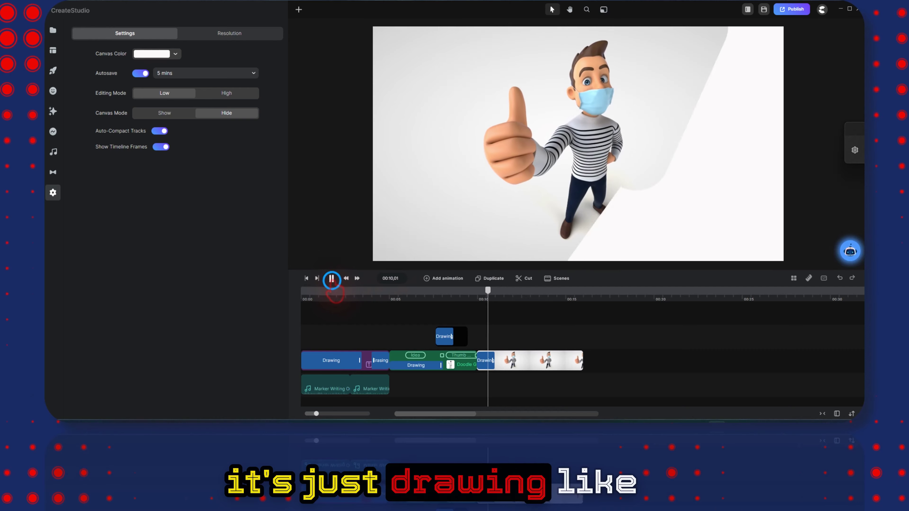
left_click(332, 279)
Step: Lengthen the thumbs-up video's Drawing segment to about three-fifths of the clip and play back the slower reveal
left_click_drag(498, 291, 523, 292)
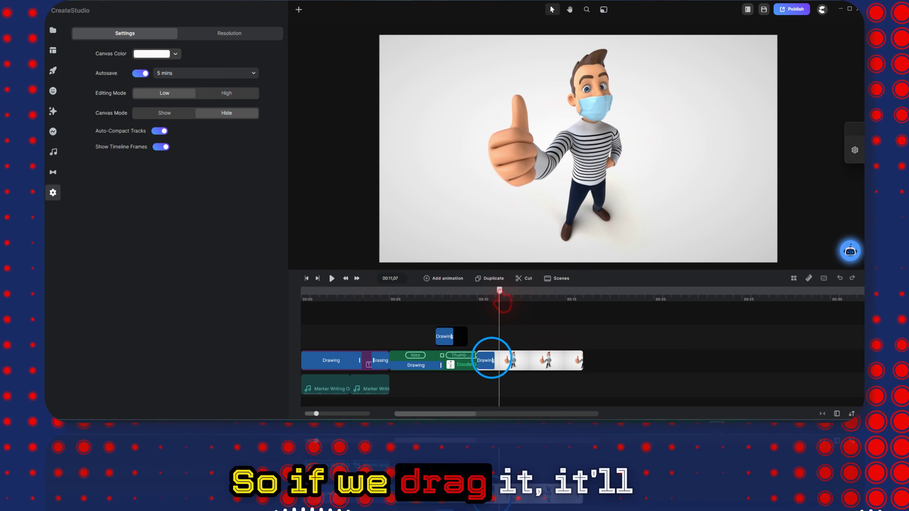
left_click_drag(494, 361, 536, 360)
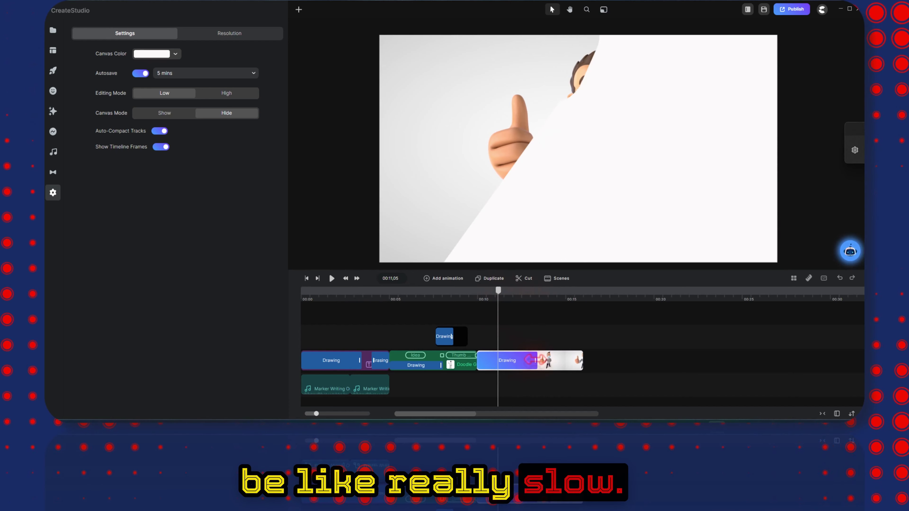
left_click(501, 289)
left_click_drag(498, 291, 470, 296)
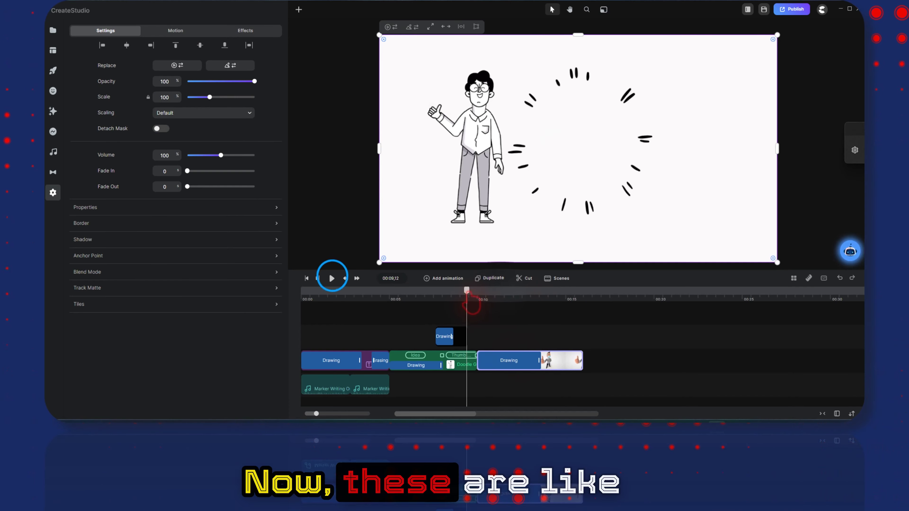
left_click(332, 279)
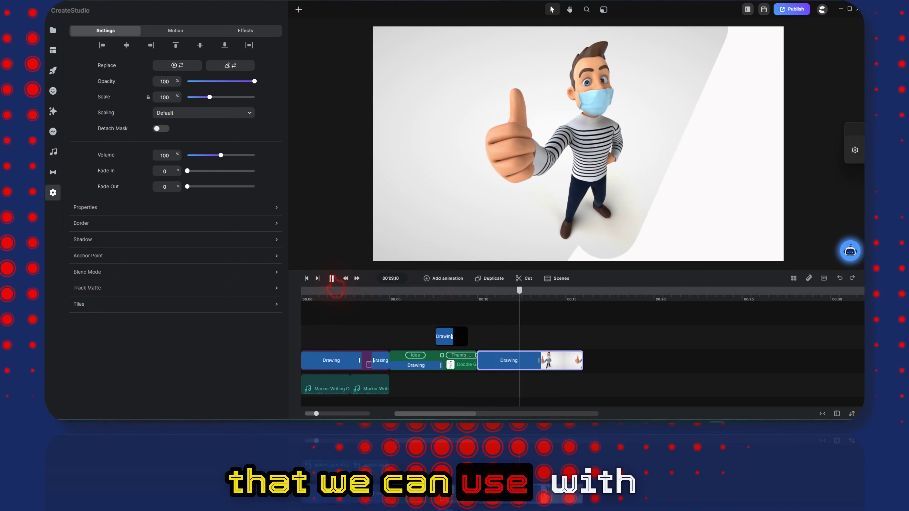
left_click(331, 278)
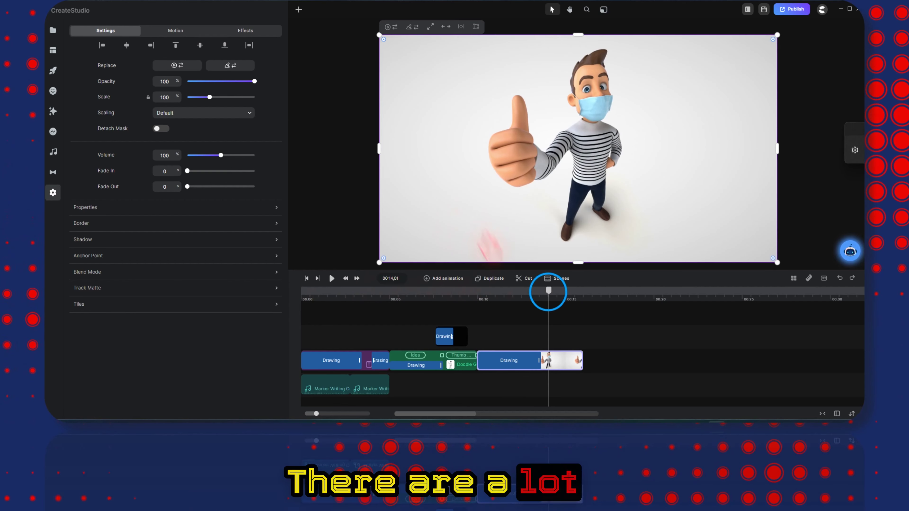
Step: Open the Doodle category in the scene template library
mouse_move(547, 304)
left_mouse_down()
mouse_move(292, 294)
mouse_move(331, 307)
mouse_move(412, 306)
left_mouse_up()
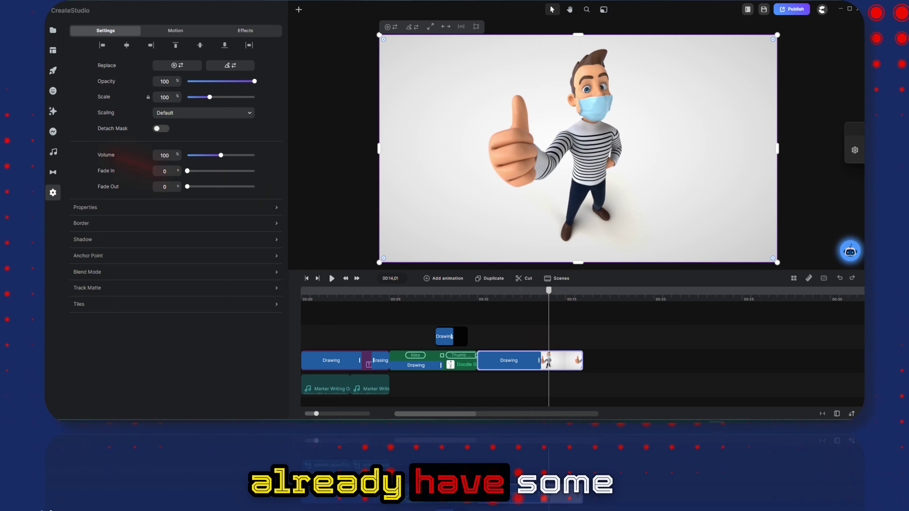
left_click(52, 111)
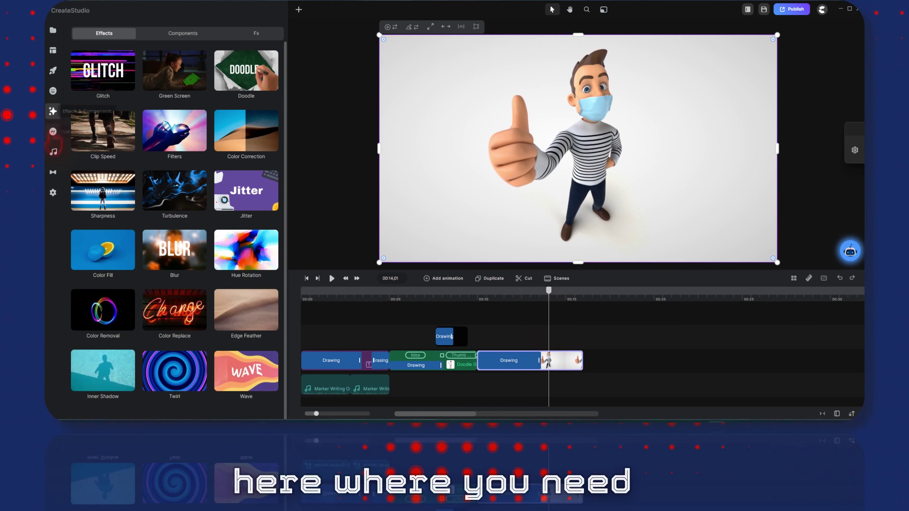
left_click(52, 51)
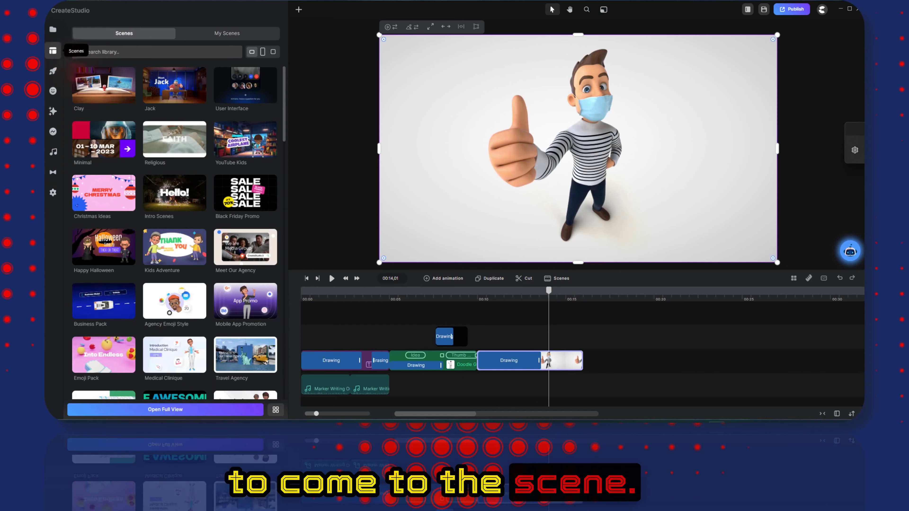
scroll(183, 218, "down", 10)
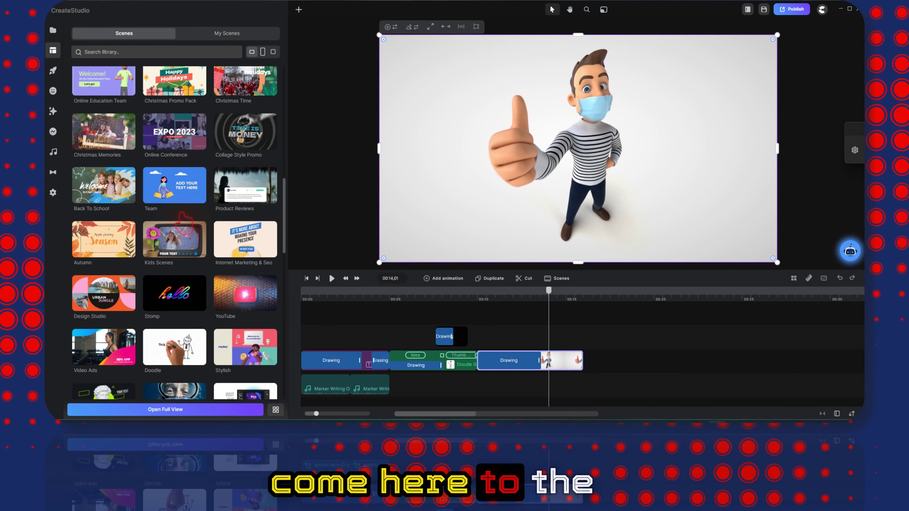
scroll(183, 218, "down", 5)
left_click(175, 183)
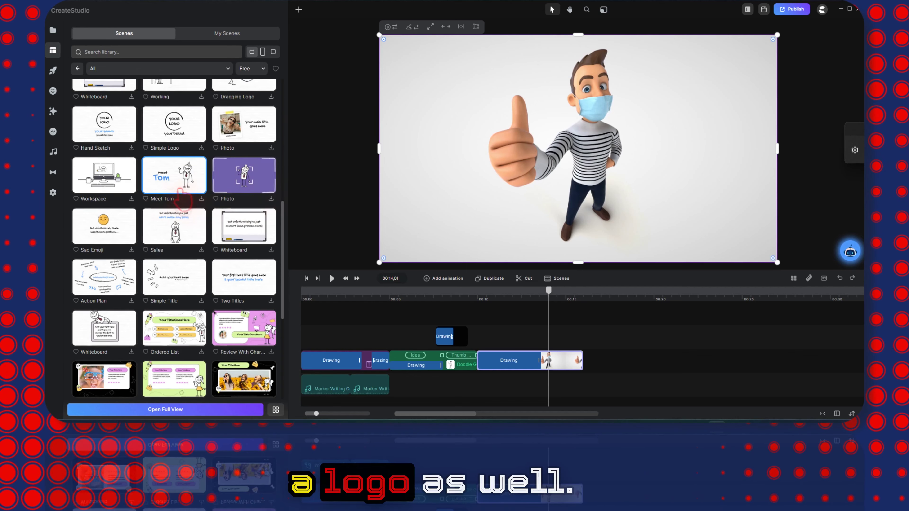
Step: Place the Dragging Logo scene directly after the thumbs-up video and move the playhead into it to preview it
scroll(251, 199, "up", 3)
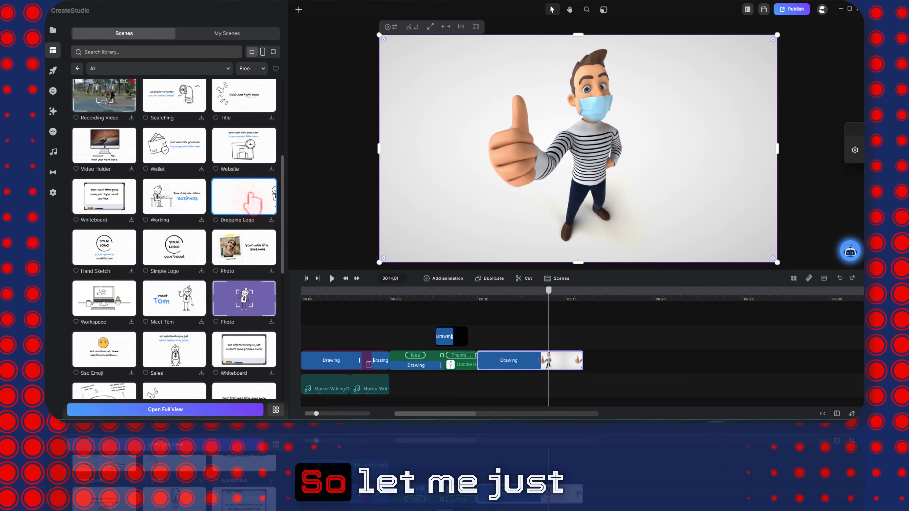
left_click(271, 220)
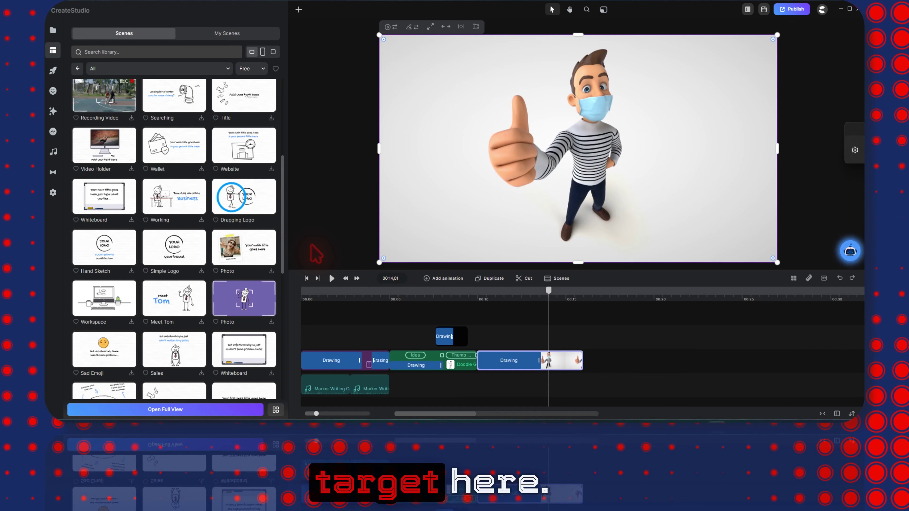
left_click(609, 362)
left_click(547, 290)
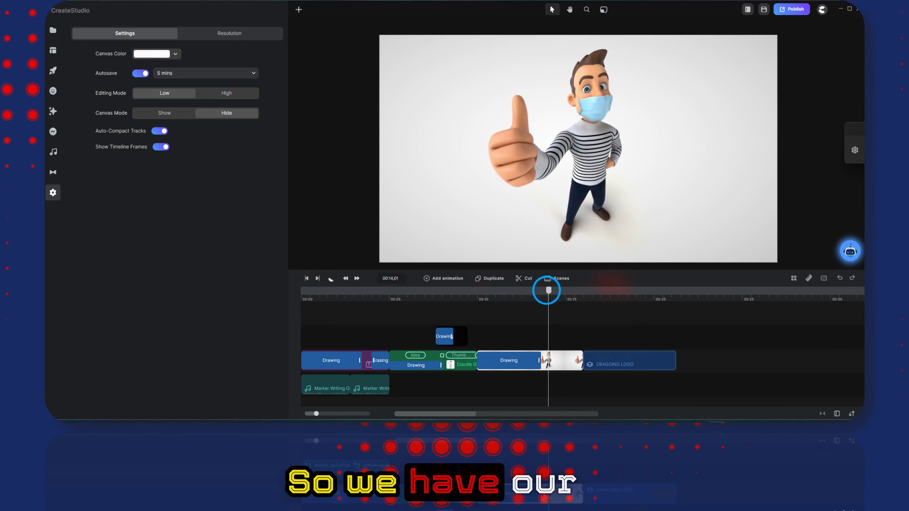
left_click_drag(549, 297, 621, 311)
Step: Examine the Dragging Logo scene's background color and overlay image settings
left_click(629, 361)
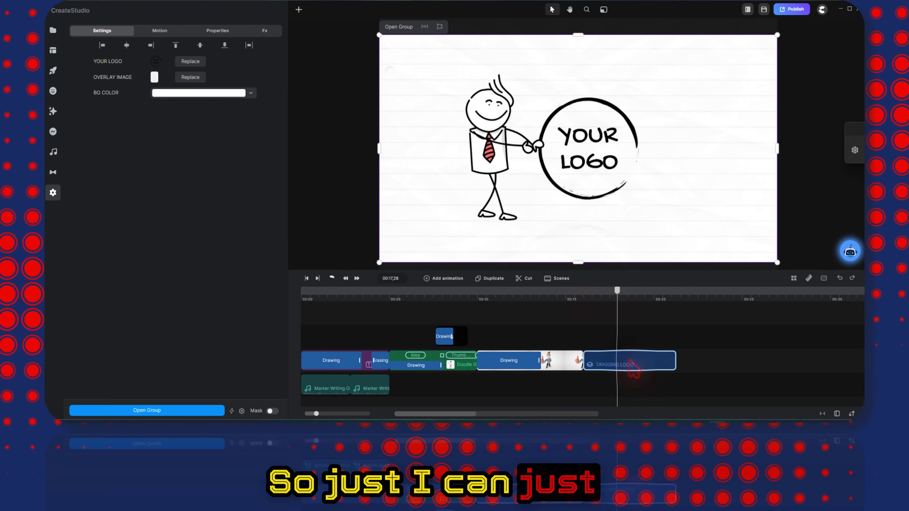
left_click(195, 92)
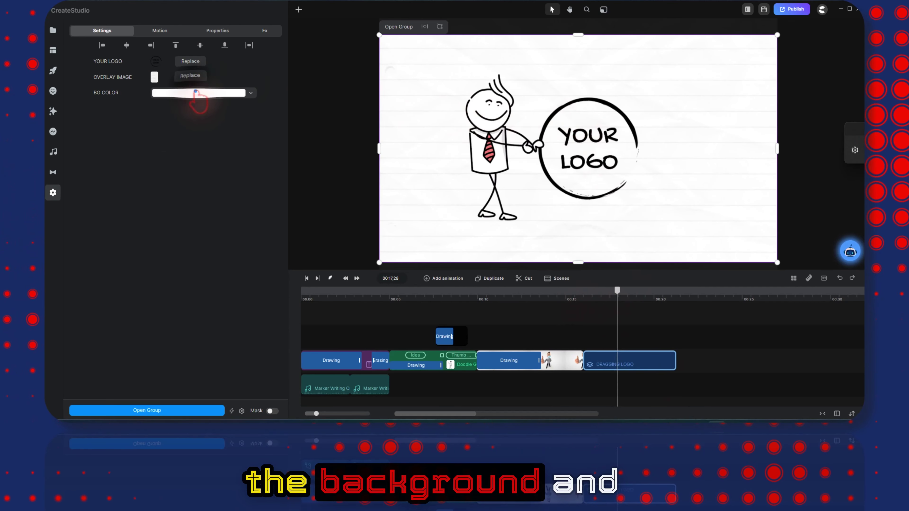
left_click(163, 125)
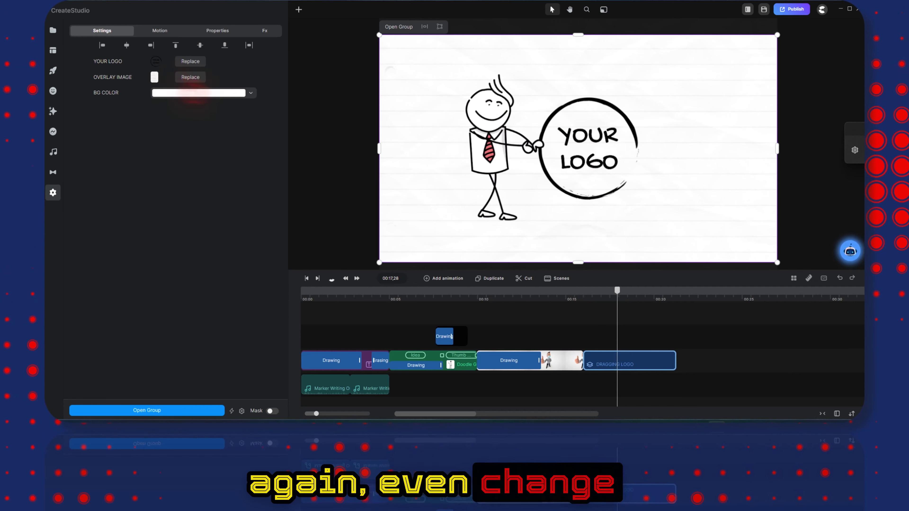
left_click(155, 77)
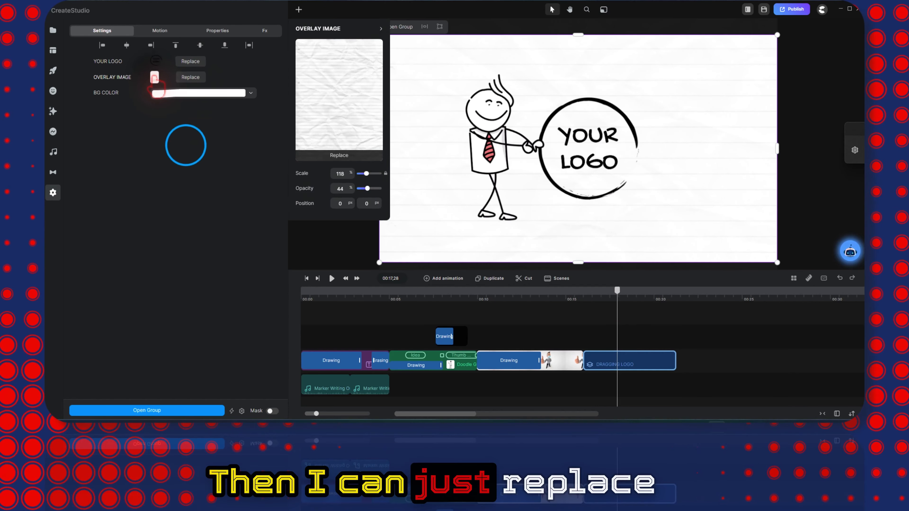
left_click(186, 145)
Step: Replace the Dragging Logo scene's logo with the Softreviewed.com logo from the Global media's logo folder
left_click(189, 60)
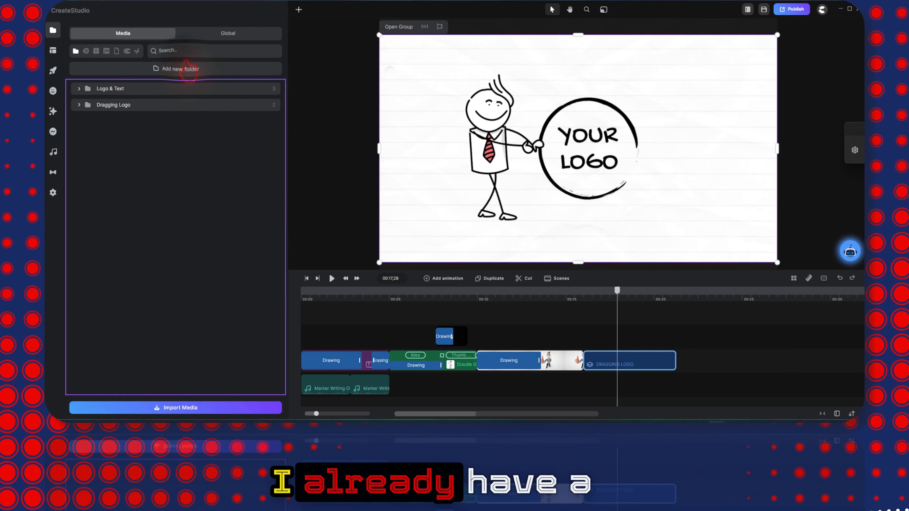
left_click(228, 34)
left_click(114, 167)
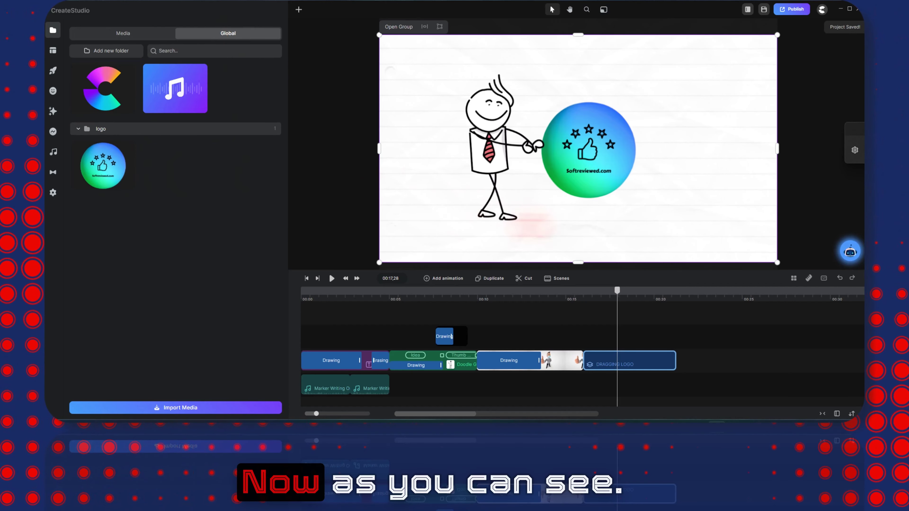
left_click(617, 292)
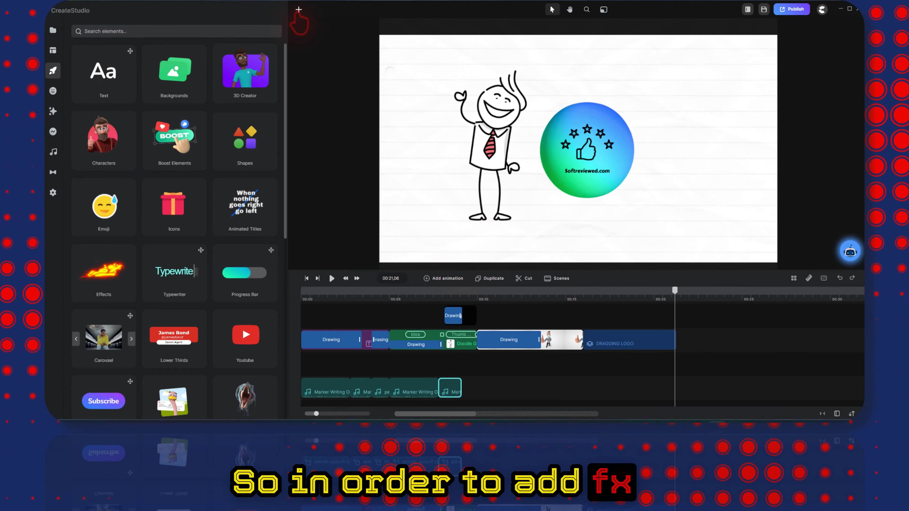
Step: Browse the Doodle category of the elements library to examine the available drawn objects and icons
scroll(203, 138, "down", 10)
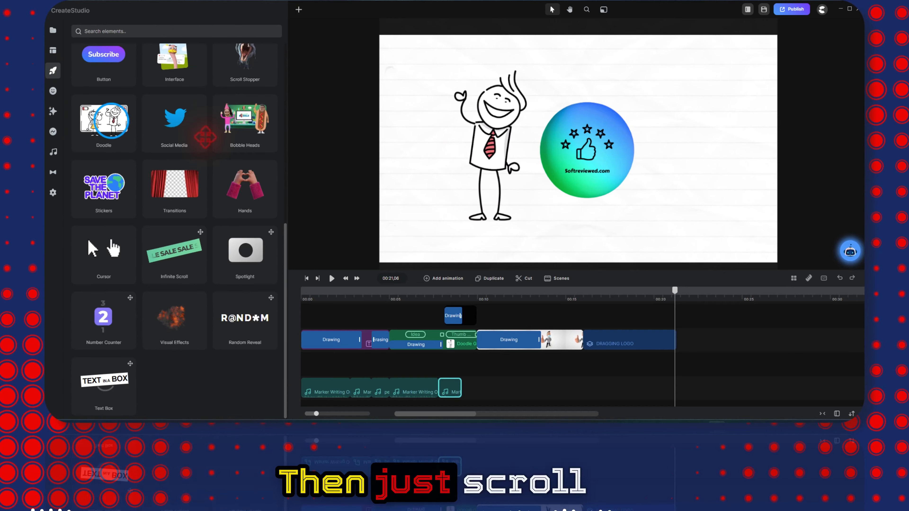
left_click(111, 121)
scroll(208, 169, "down", 10)
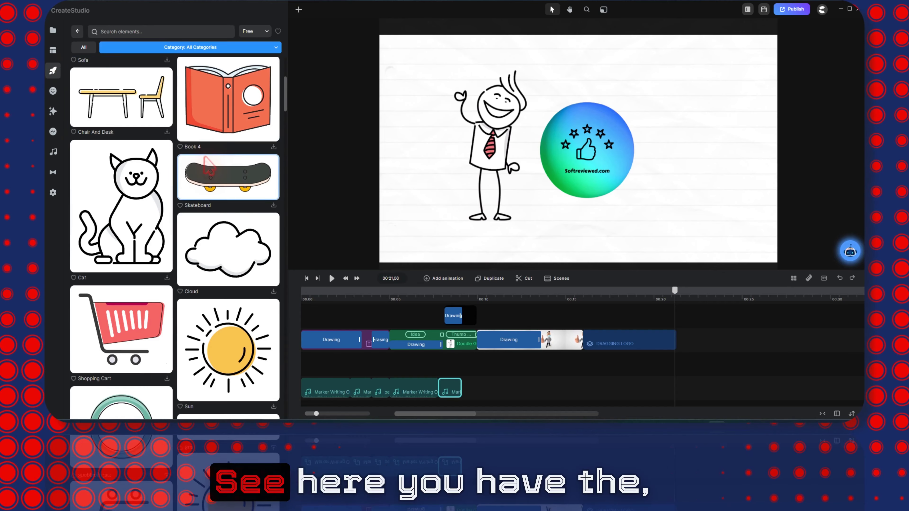
scroll(208, 167, "down", 15)
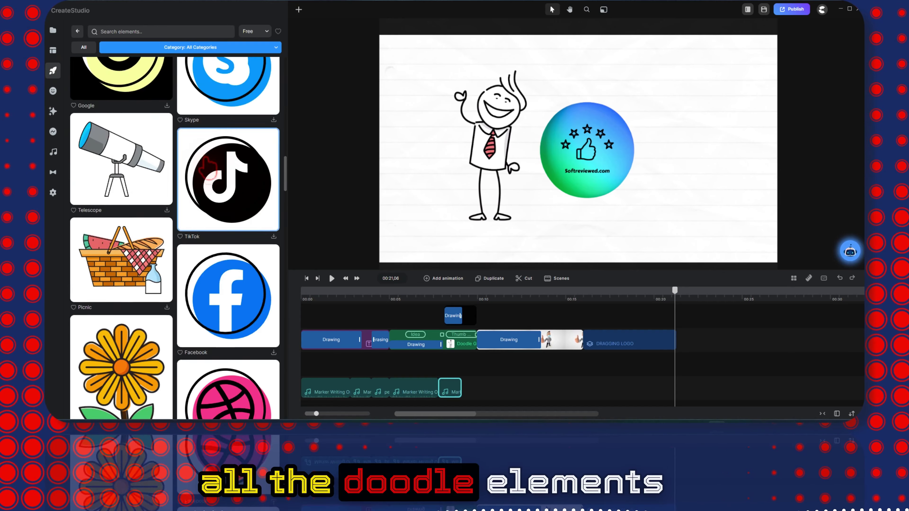
scroll(208, 169, "down", 10)
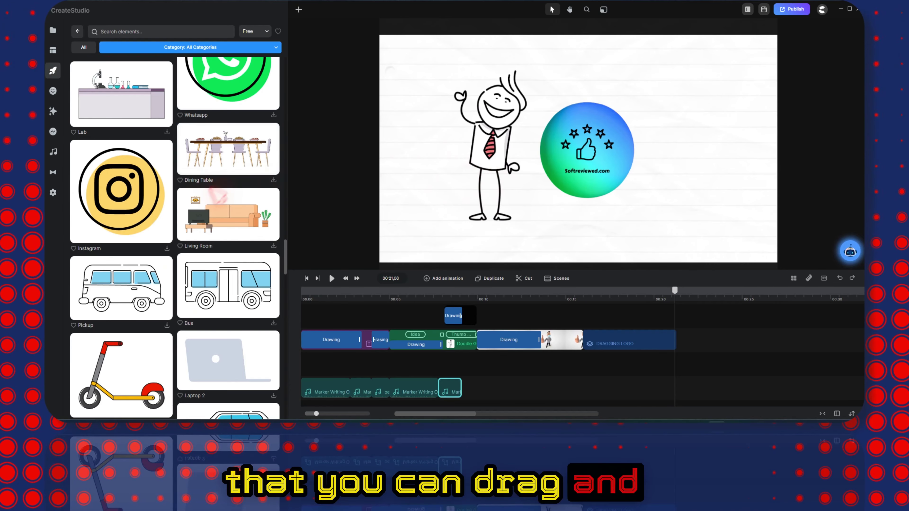
scroll(207, 199, "up", 4)
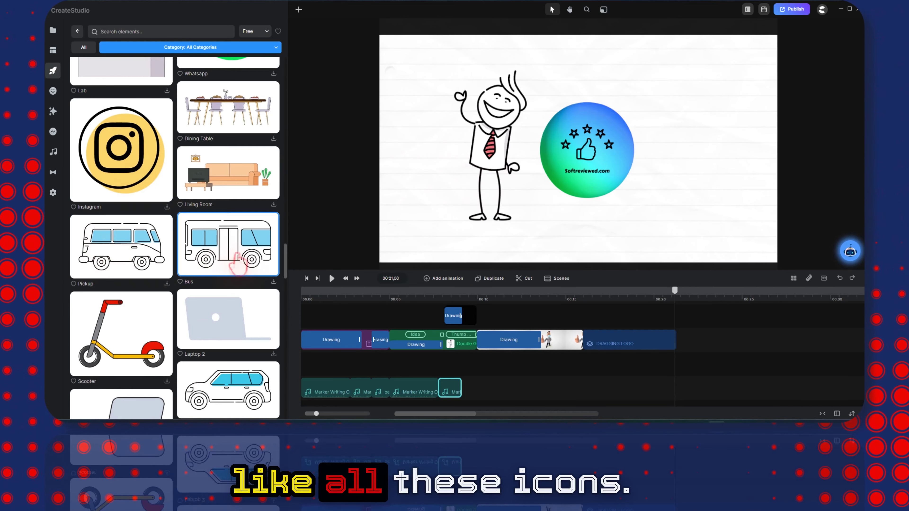
scroll(229, 251, "up", 2)
left_click(78, 32)
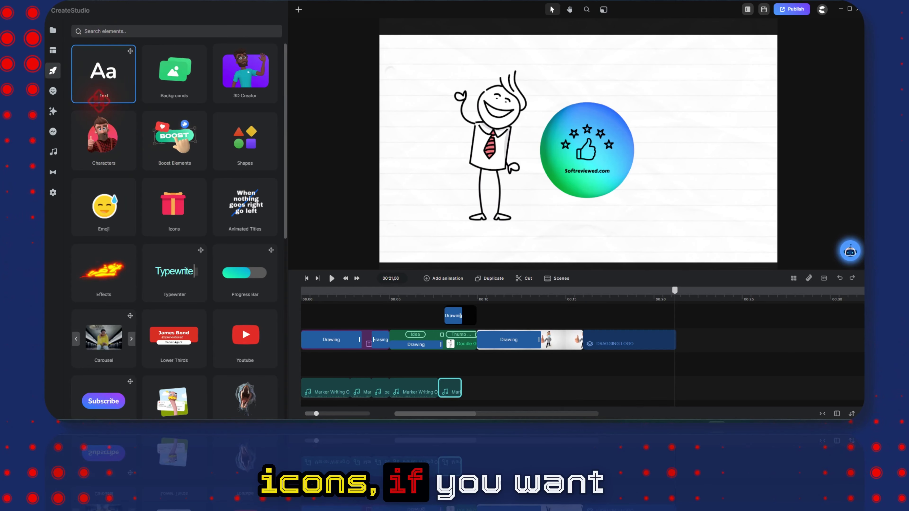
Step: Browse the Doodle scene templates again to examine the available titles, logos, image and review layouts
left_click(53, 51)
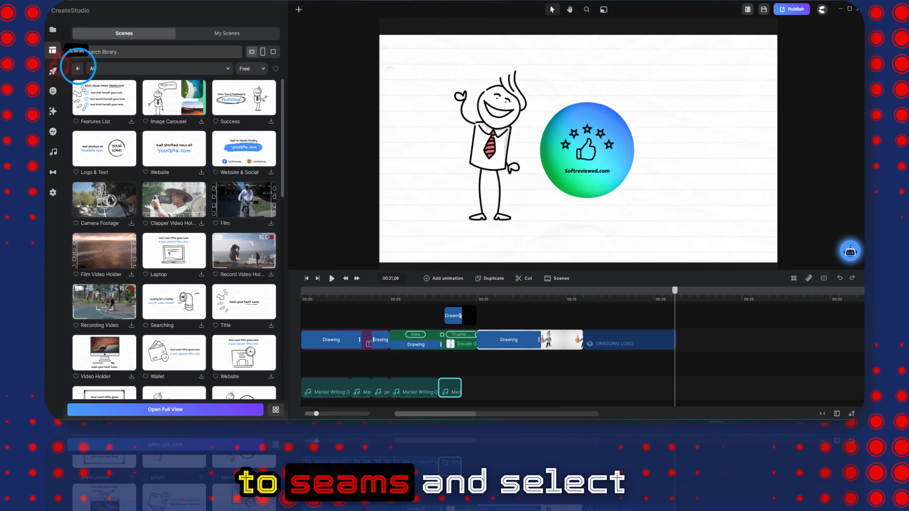
left_click(78, 68)
scroll(175, 215, "down", 10)
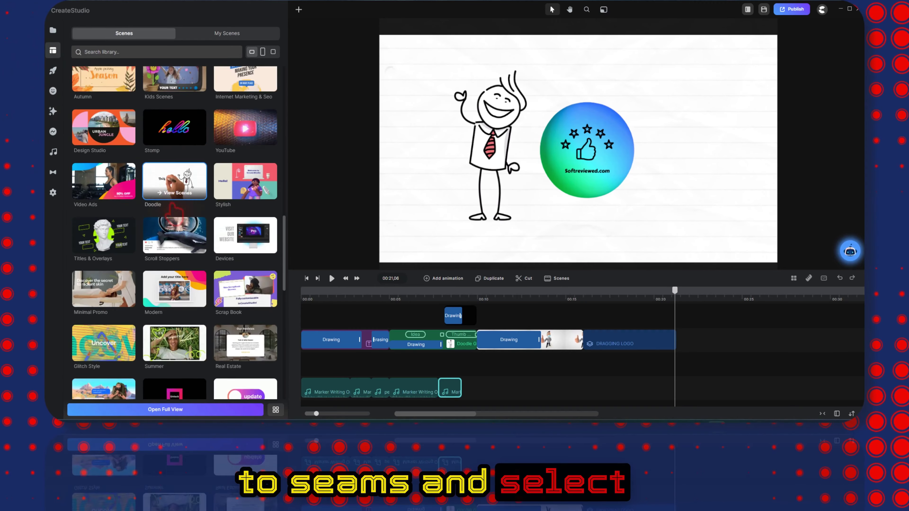
scroll(175, 215, "up", 6)
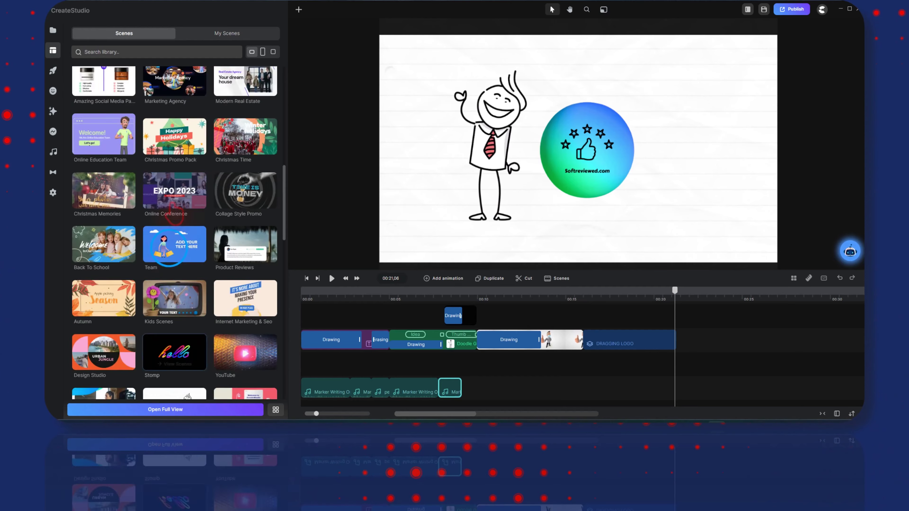
left_click(175, 240)
scroll(215, 215, "down", 2)
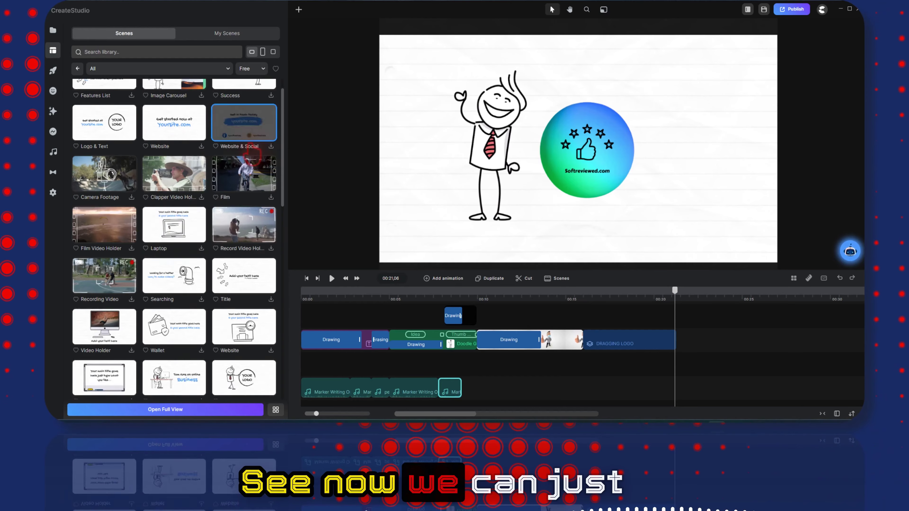
scroll(252, 150, "down", 10)
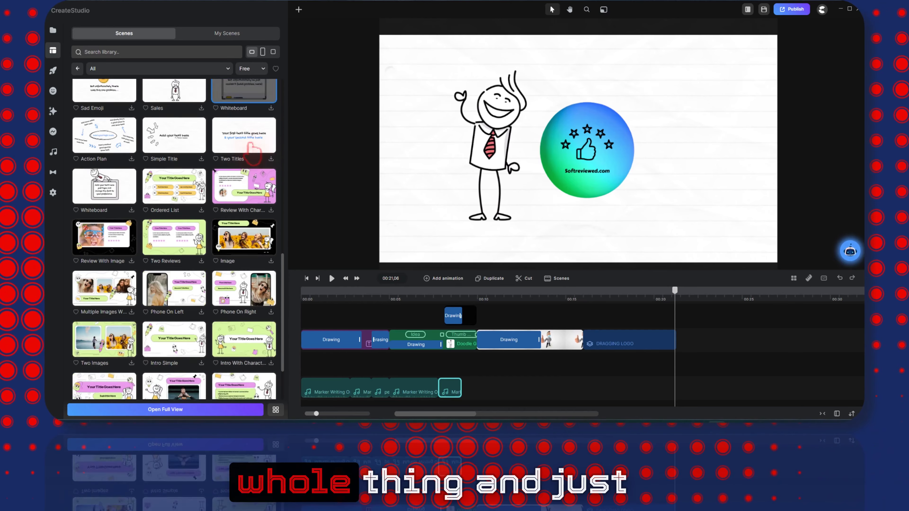
scroll(253, 153, "up", 10)
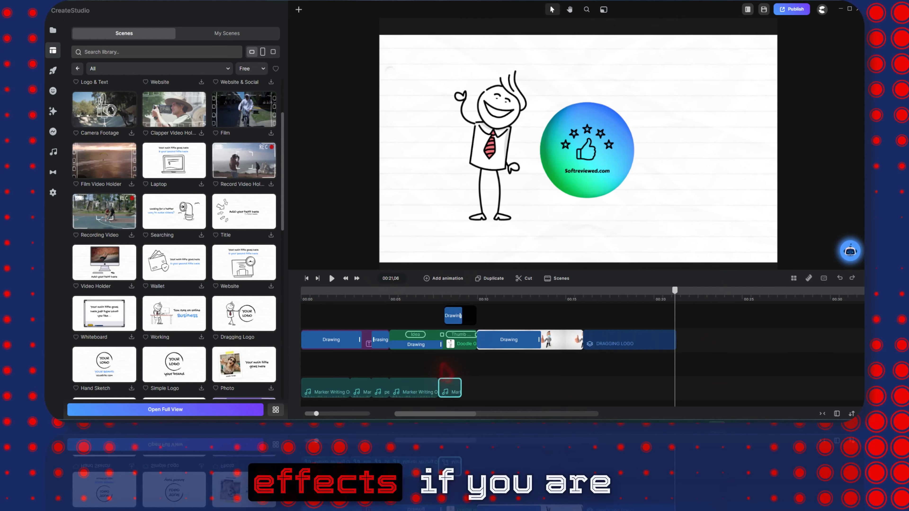
Step: Look over the built-in Fx sounds and Pixabay's erase sound effects, and move the playhead back to the thumbs-up video
left_click(53, 152)
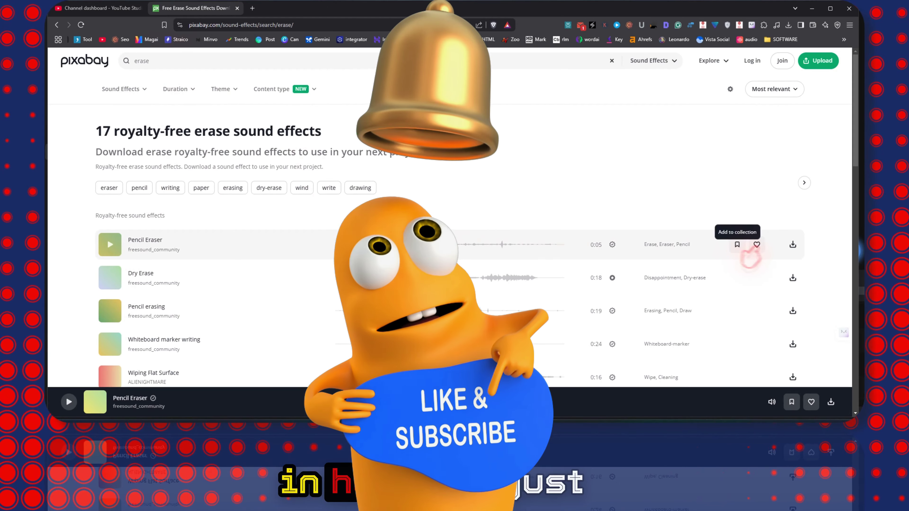
left_click(816, 9)
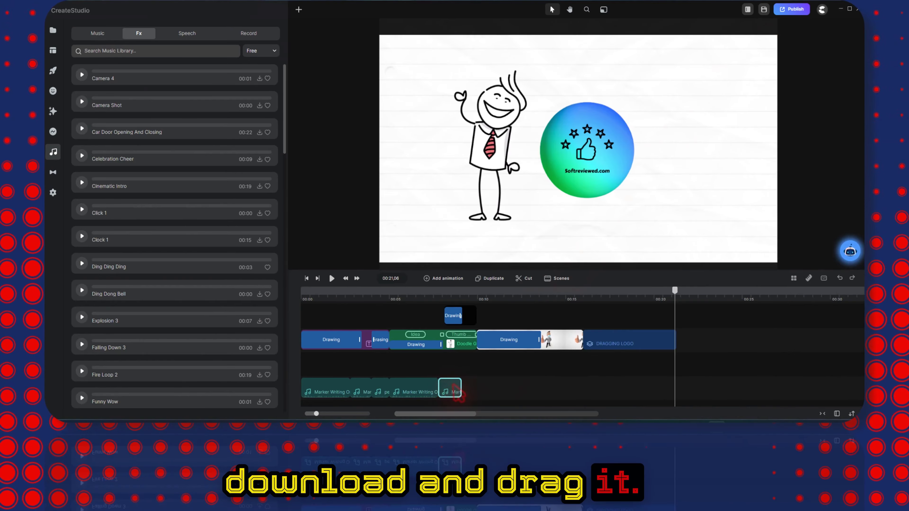
mouse_move(673, 291)
left_mouse_down()
mouse_move(371, 308)
mouse_move(537, 319)
left_mouse_up()
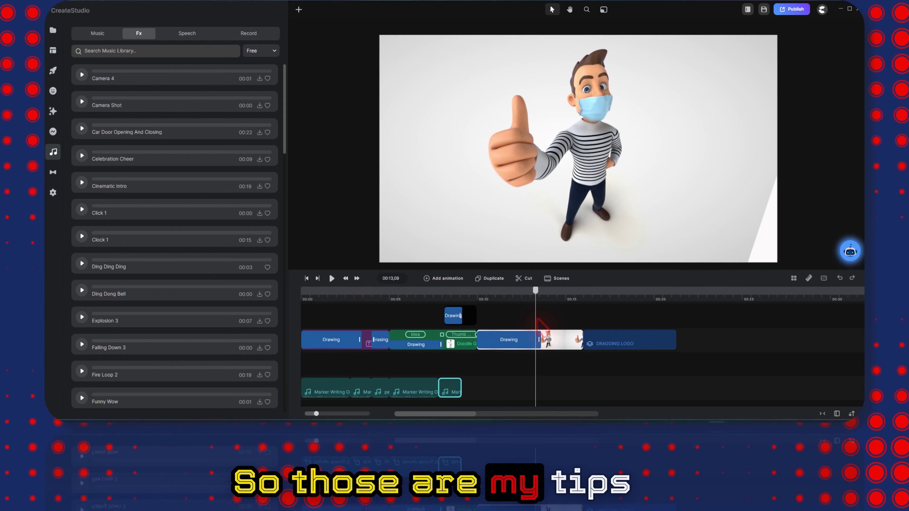